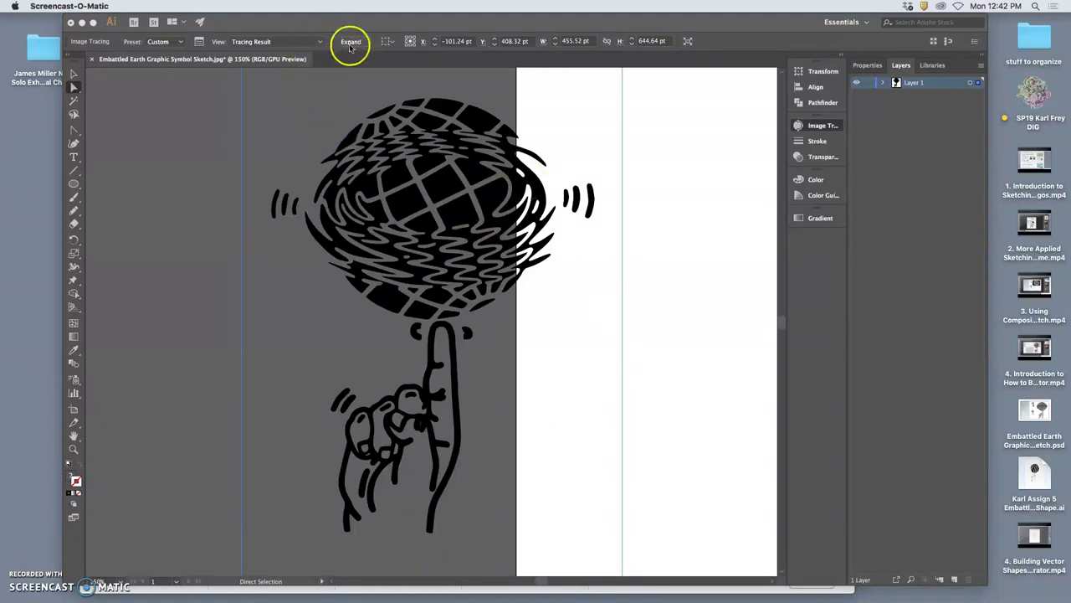
# Step: Open the Image Trace settings and compare the tracing with Ignore White turned off and back on
pyautogui.click(199, 43)
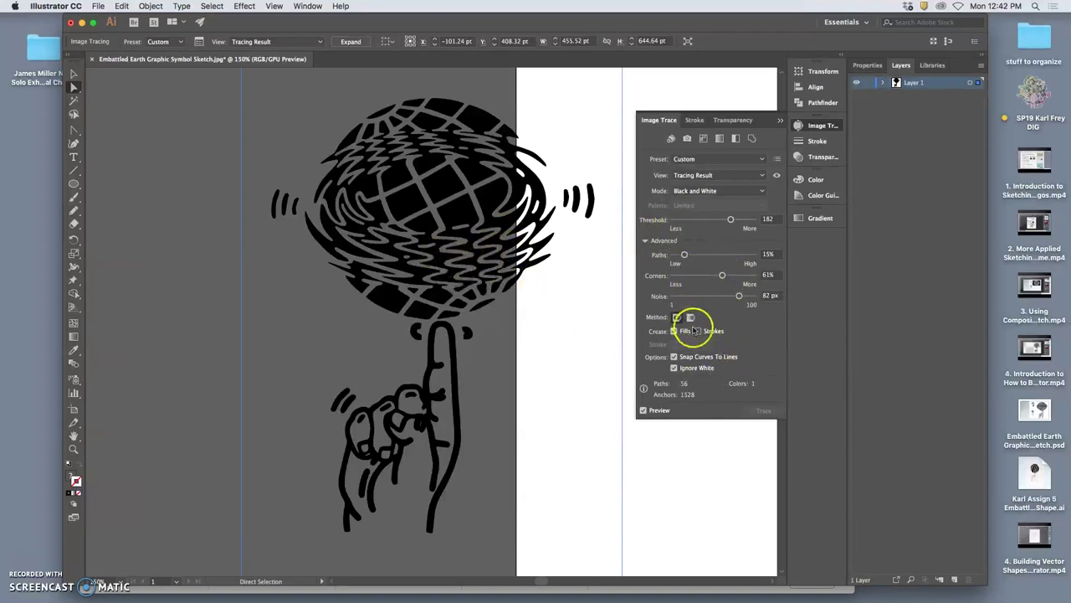
pyautogui.click(674, 368)
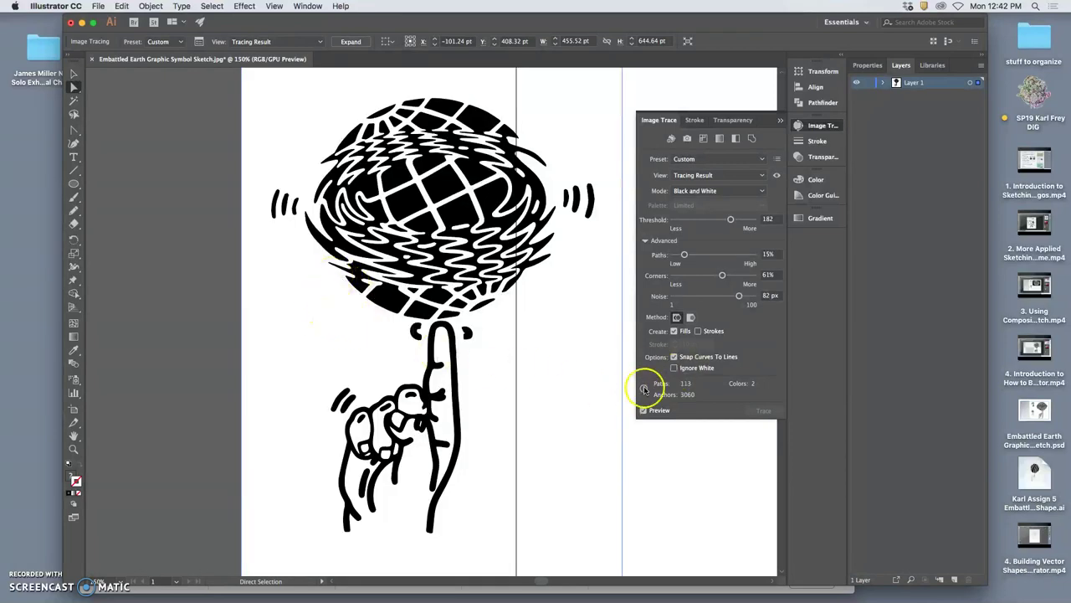
pyautogui.click(673, 369)
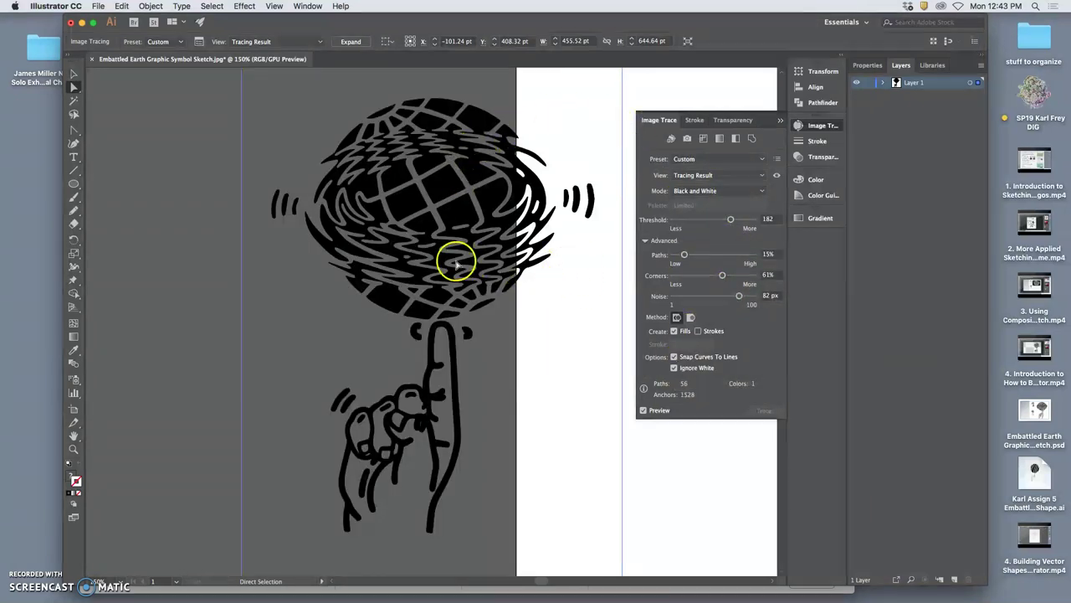
# Step: Examine the traced edges of the globe, fingertip and knuckles at high magnification
pyautogui.scroll(6, 456, 264)
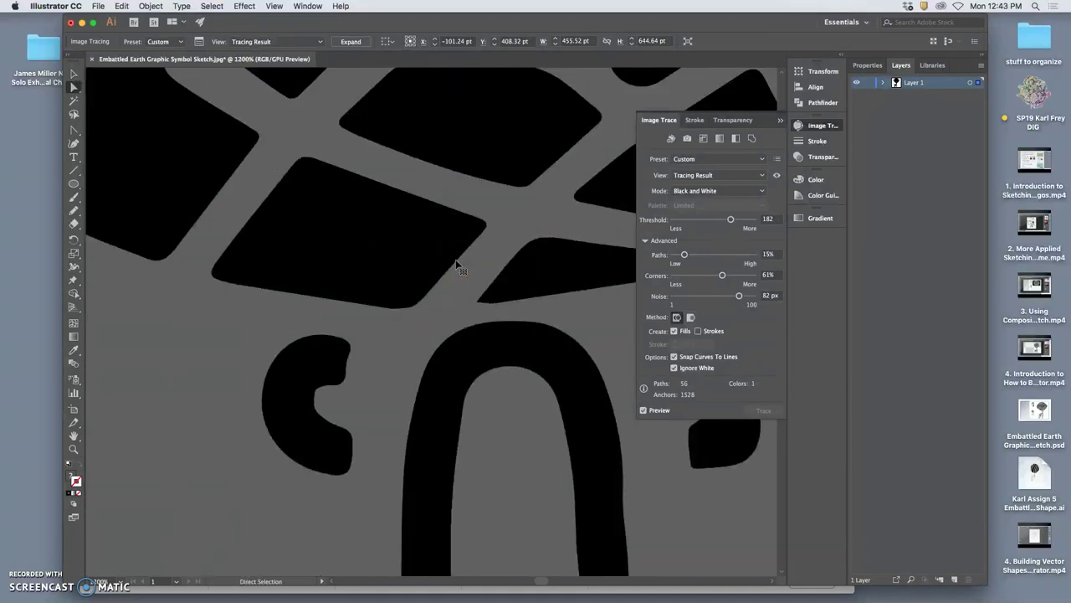
pyautogui.scroll(-10, 457, 265)
pyautogui.hscroll(-4, 457, 265)
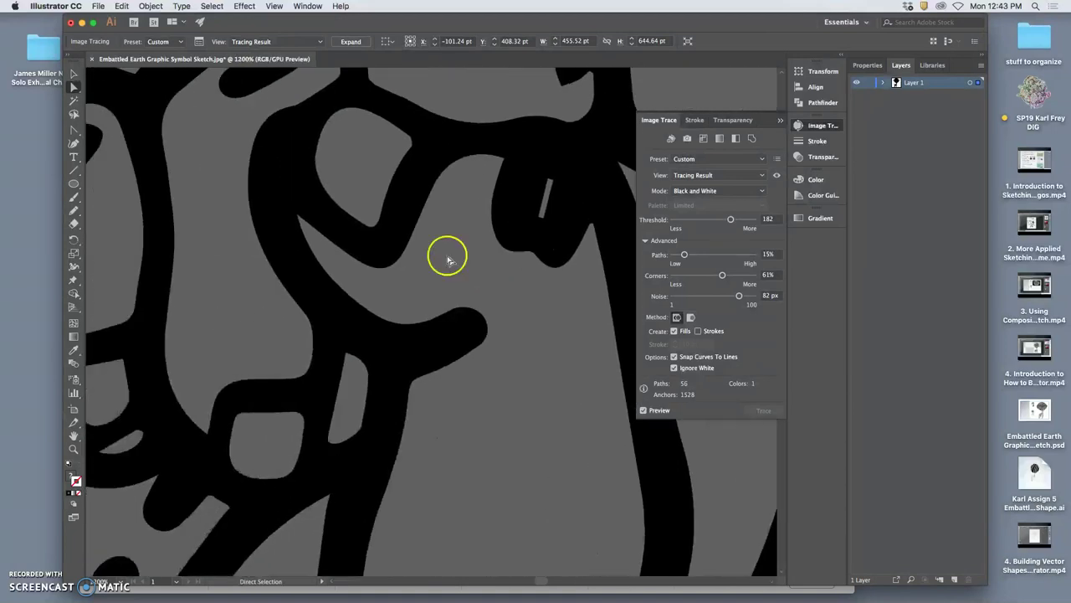
pyautogui.scroll(6, 535, 201)
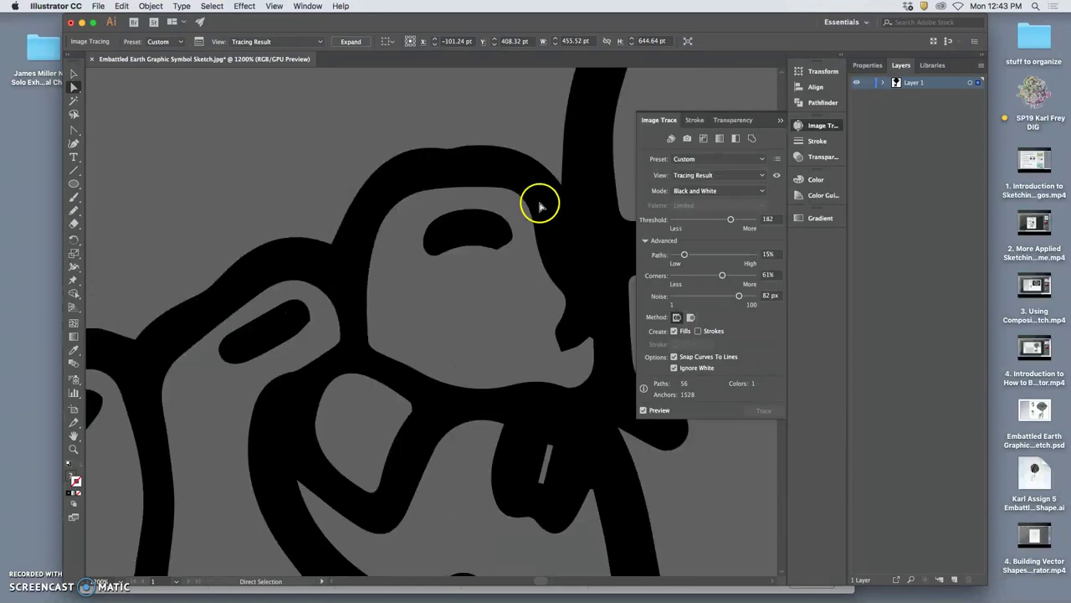
pyautogui.scroll(-3, 534, 203)
pyautogui.hscroll(7, 533, 204)
pyautogui.scroll(5, 533, 205)
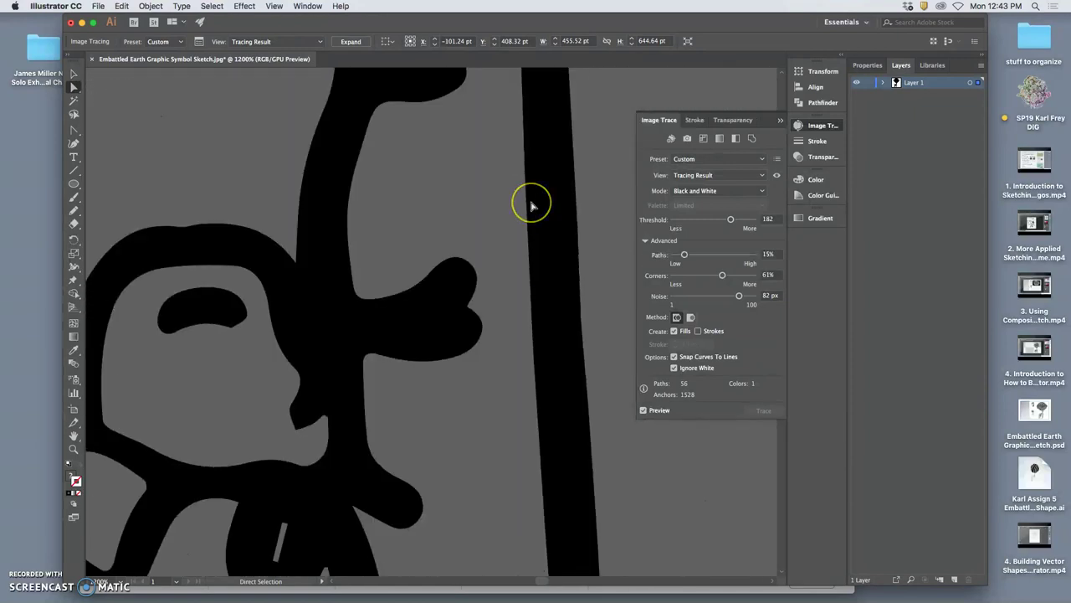
pyautogui.scroll(5, 531, 206)
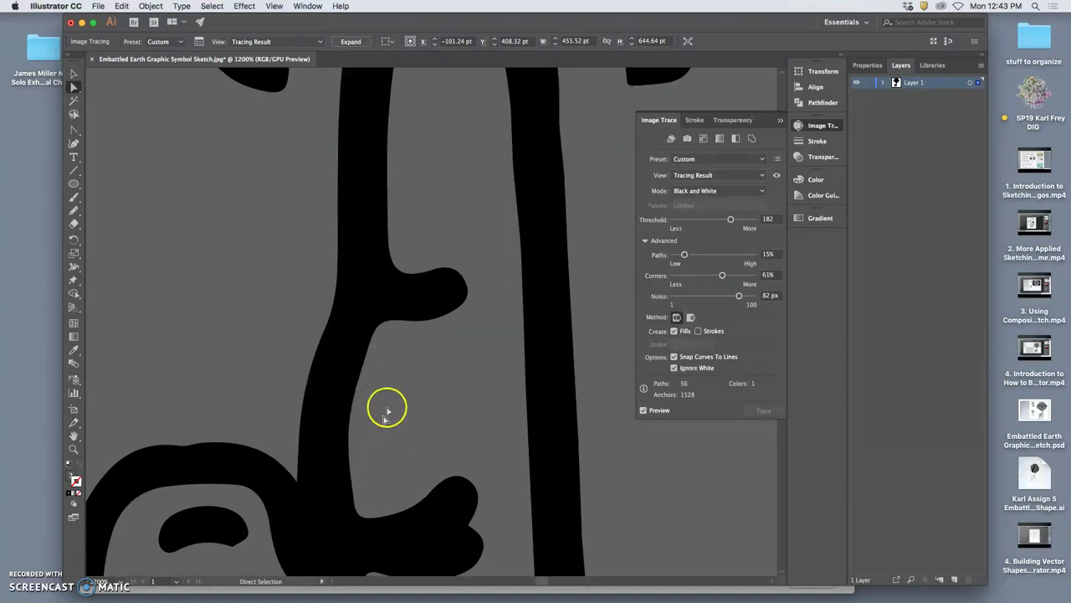
pyautogui.scroll(-10, 401, 368)
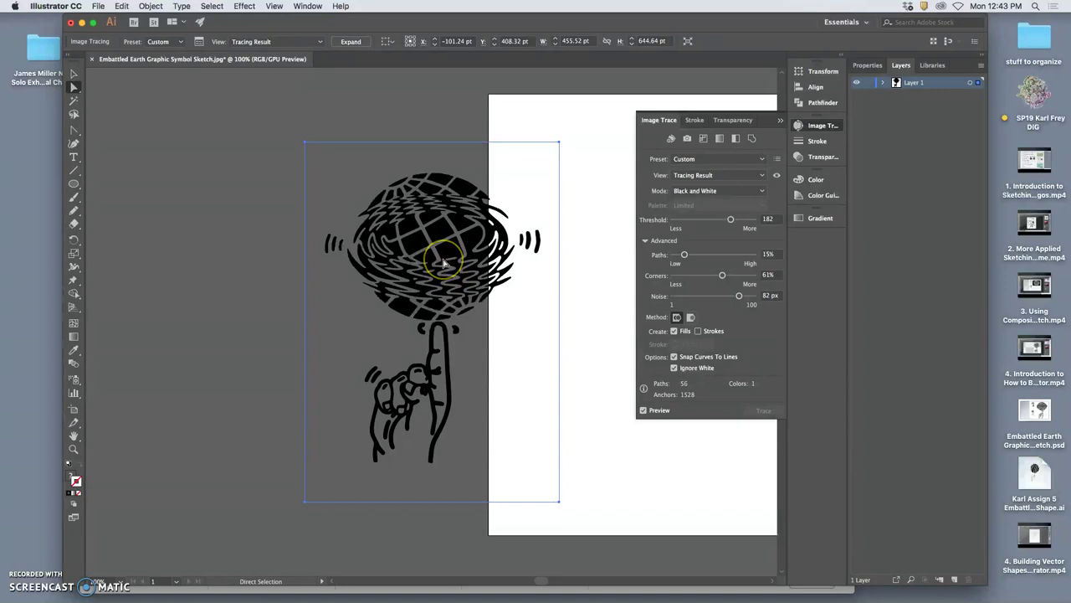
# Step: Expand the tracing of the globe and hand into editable vector paths
pyautogui.click(352, 44)
pyautogui.scroll(3, 408, 300)
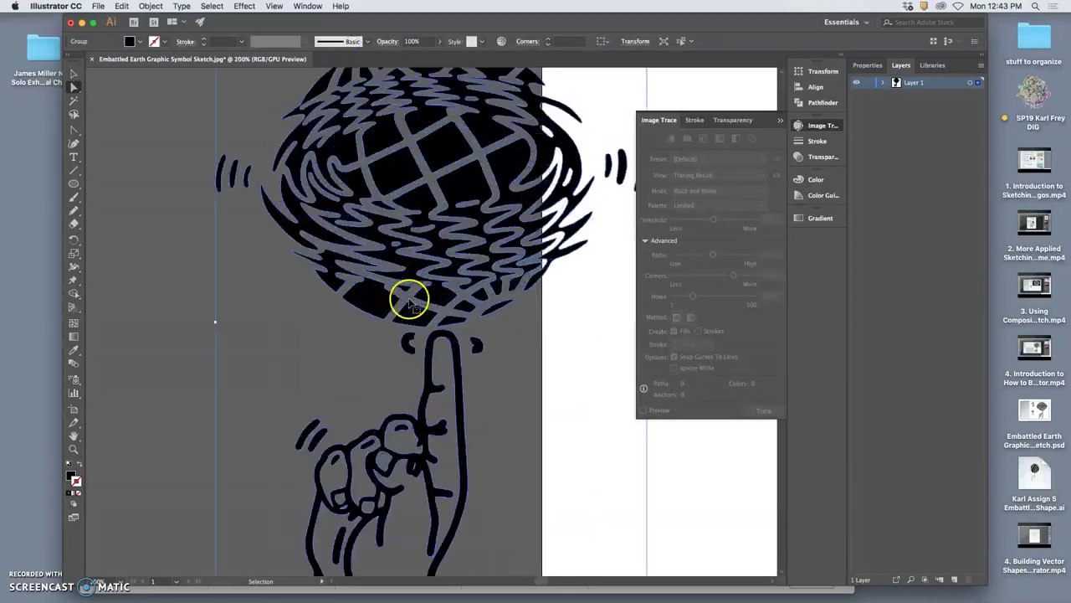
pyautogui.scroll(4, 419, 301)
pyautogui.scroll(3, 505, 316)
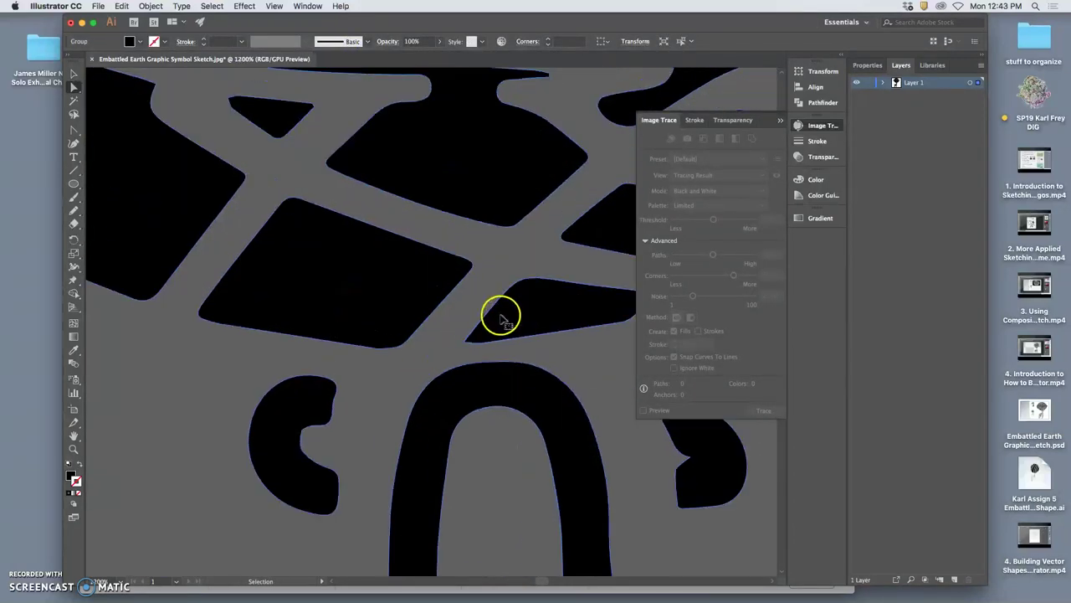
# Step: Examine the anchor points along the expanded globe, finger and hand outlines
pyautogui.press('super+equal')
pyautogui.scroll(-10, 482, 316)
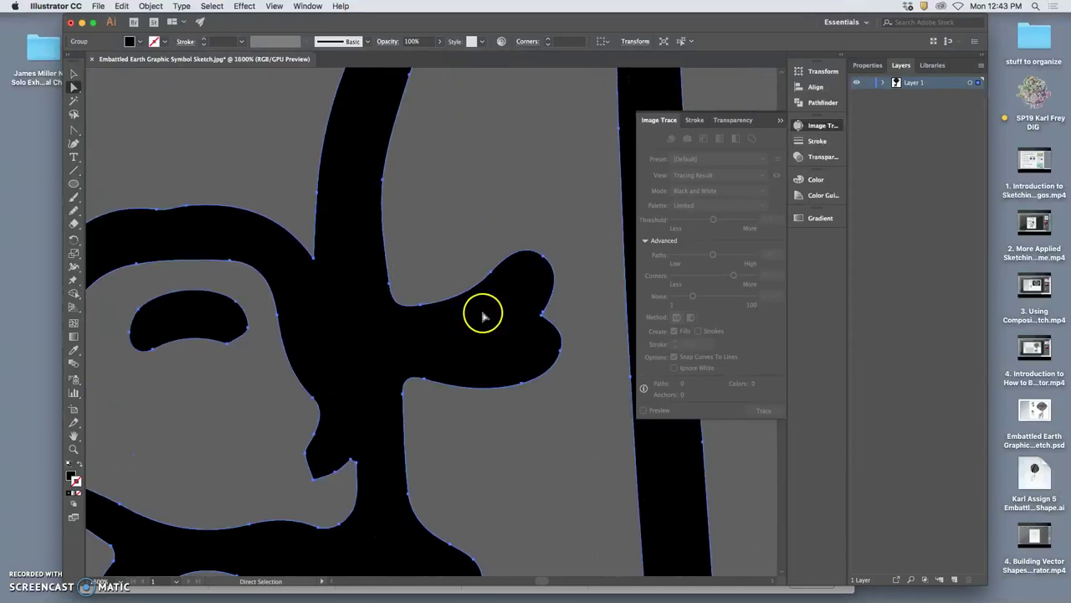
pyautogui.hscroll(5, 483, 313)
pyautogui.press('super+equal')
pyautogui.press('super+equal')
pyautogui.press('super+equal')
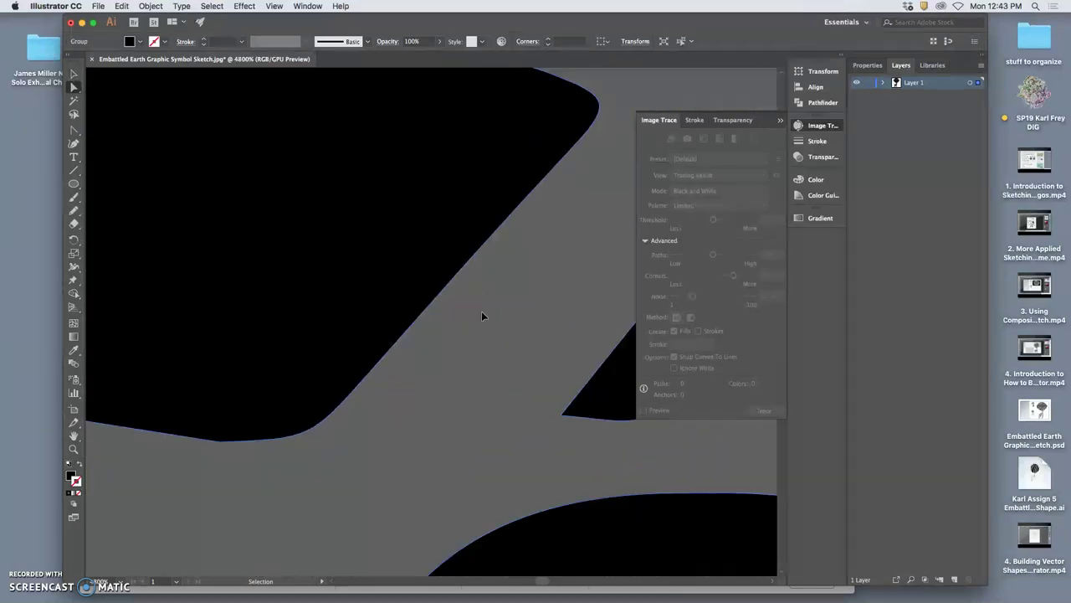
pyautogui.scroll(-6, 482, 316)
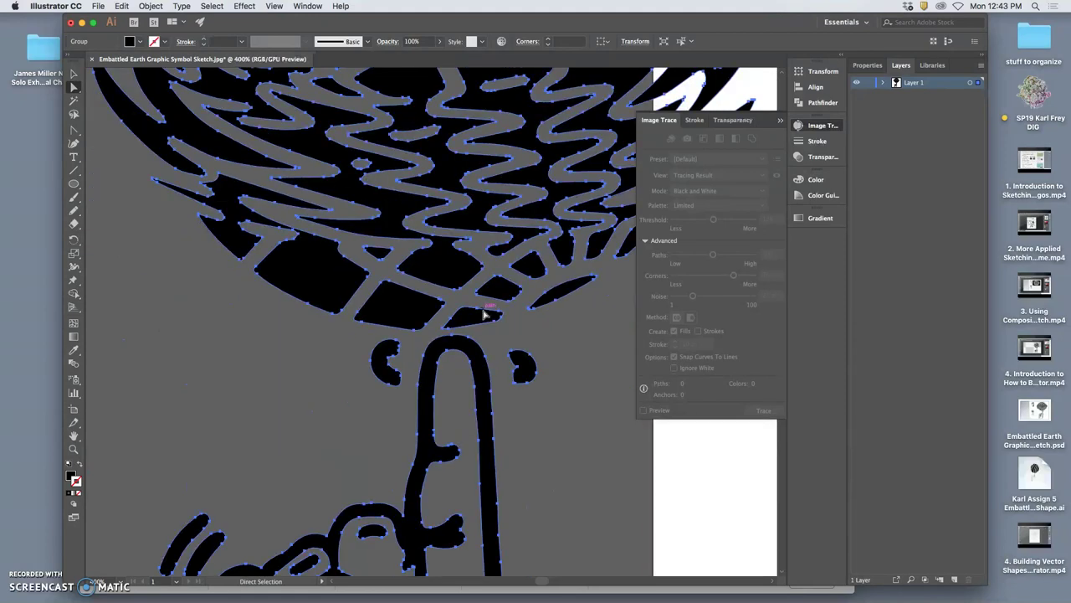
pyautogui.scroll(-10, 481, 312)
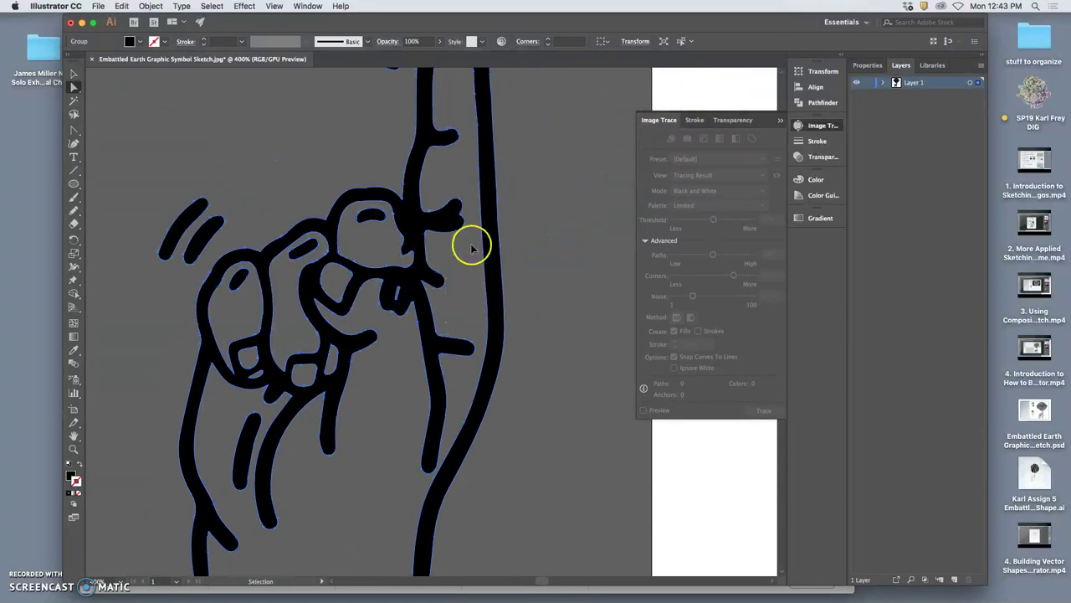
pyautogui.scroll(2, 472, 248)
pyautogui.scroll(4, 472, 249)
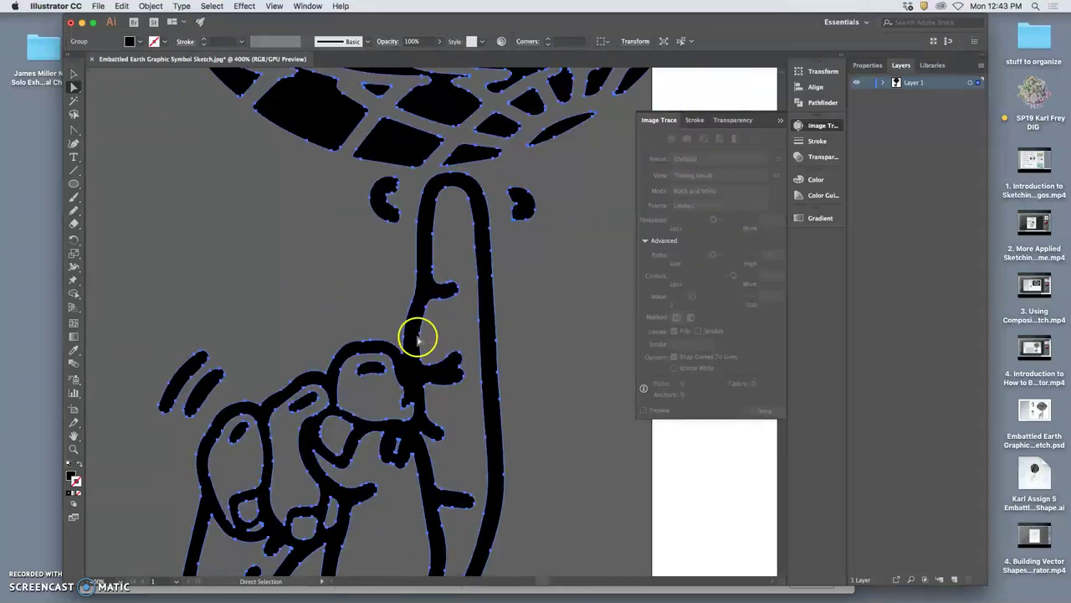
# Step: Delete the anchor point on the index finger's inner edge between the two creases using the Pen tool
pyautogui.press('v')
pyautogui.press('super+equal')
pyautogui.press('super+equal')
pyautogui.scroll(-10, 478, 327)
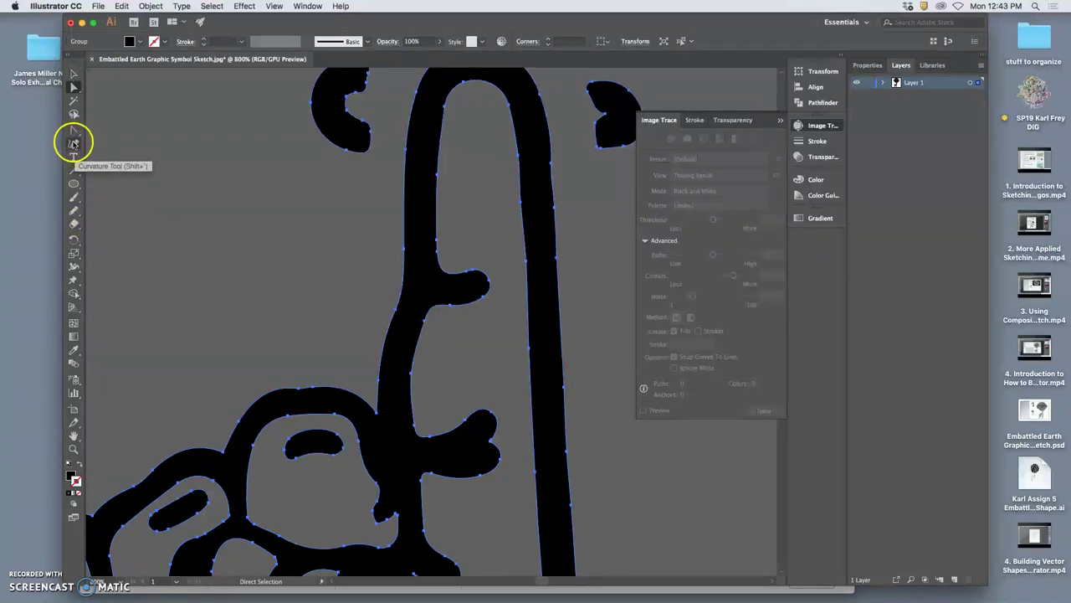
pyautogui.click(75, 131)
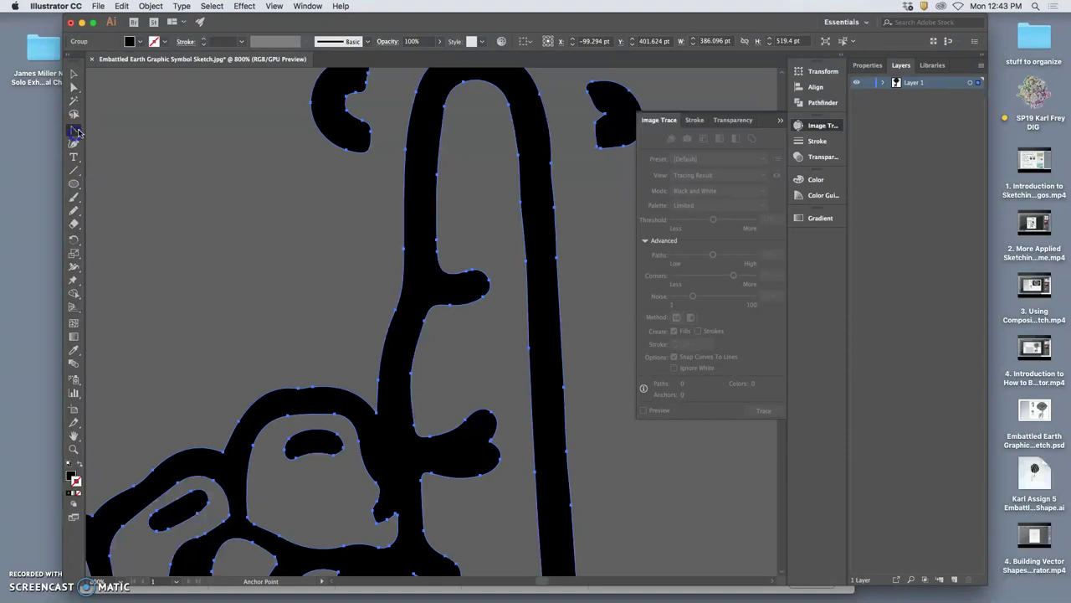
pyautogui.moveTo(77, 132); pyautogui.dragTo(105, 143)
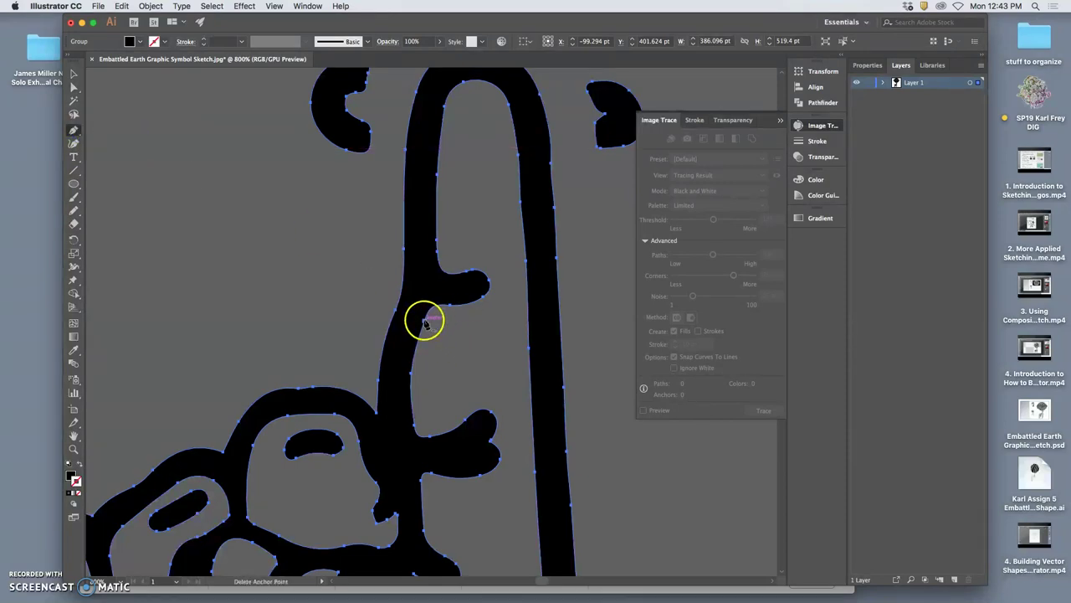
pyautogui.click(411, 374)
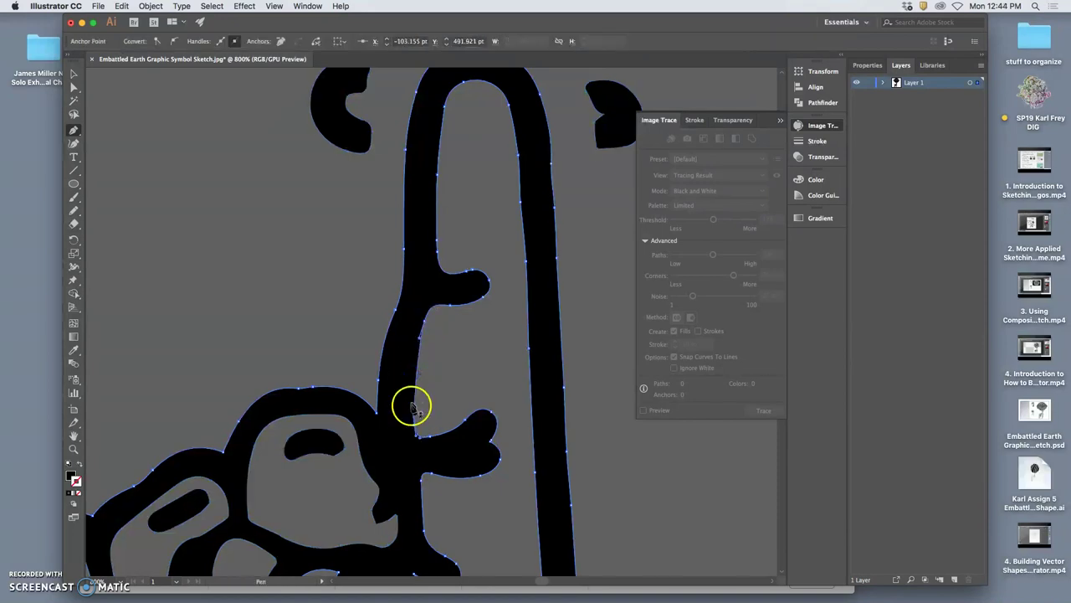
# Step: Try adding an anchor point on the index finger's inner edge with the Pen tool, and undo it
pyautogui.click(423, 339)
pyautogui.press('super+z')
pyautogui.moveTo(421, 338); pyautogui.dragTo(425, 363)
pyautogui.press('super+z')
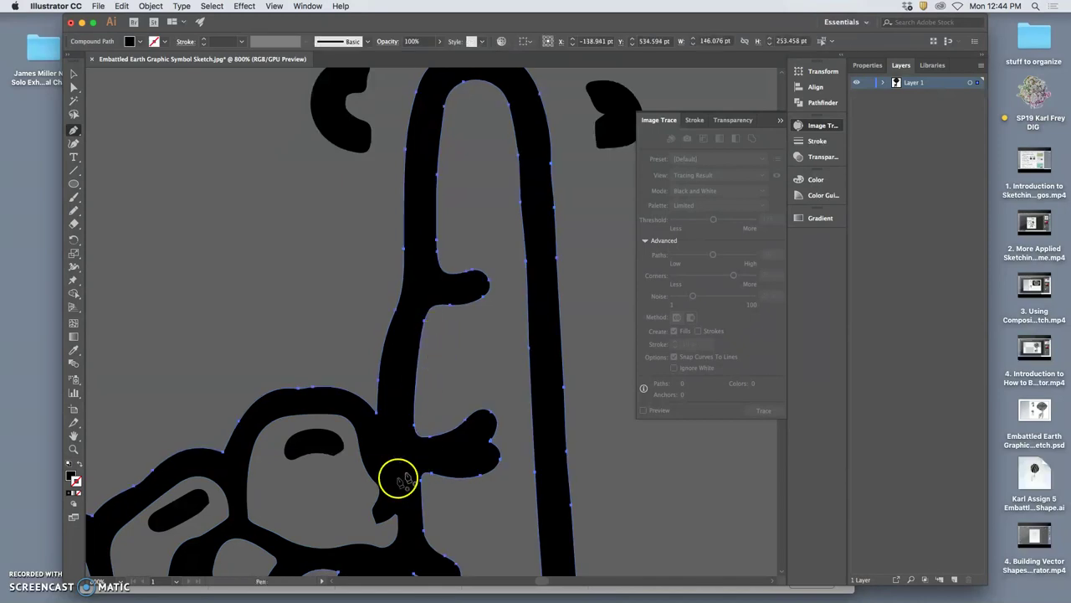
# Step: Delete an anchor point on the index finger's outer edge above the knuckle and reshape that edge by moving neighbouring points
pyautogui.click(377, 380)
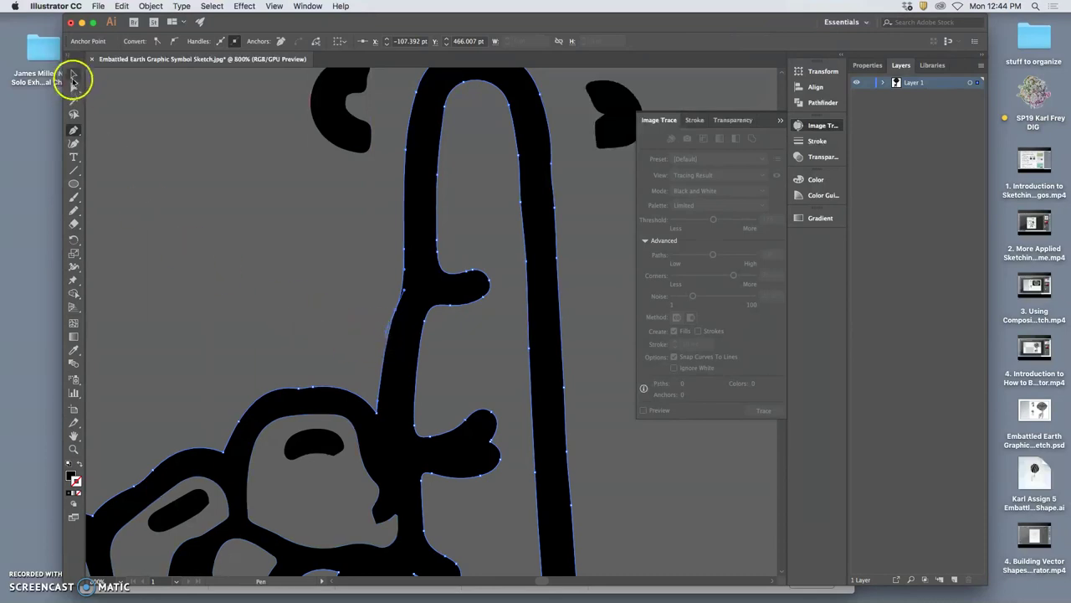
pyautogui.click(73, 86)
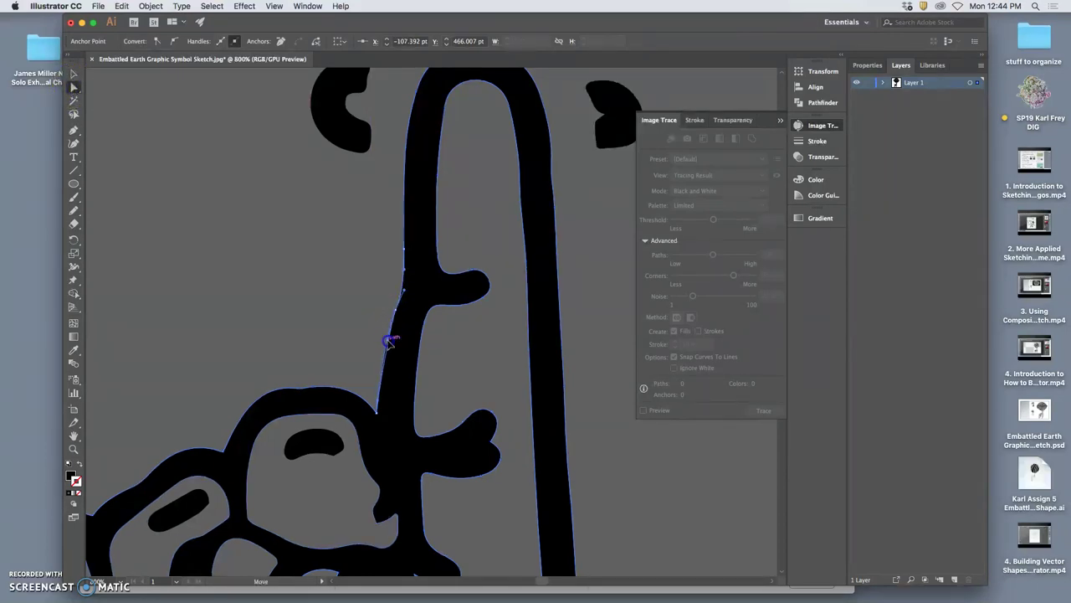
pyautogui.click(394, 307)
pyautogui.moveTo(397, 313); pyautogui.dragTo(395, 323)
pyautogui.click(371, 385)
pyautogui.moveTo(378, 409); pyautogui.dragTo(371, 381)
pyautogui.click(371, 404)
pyautogui.click(376, 363)
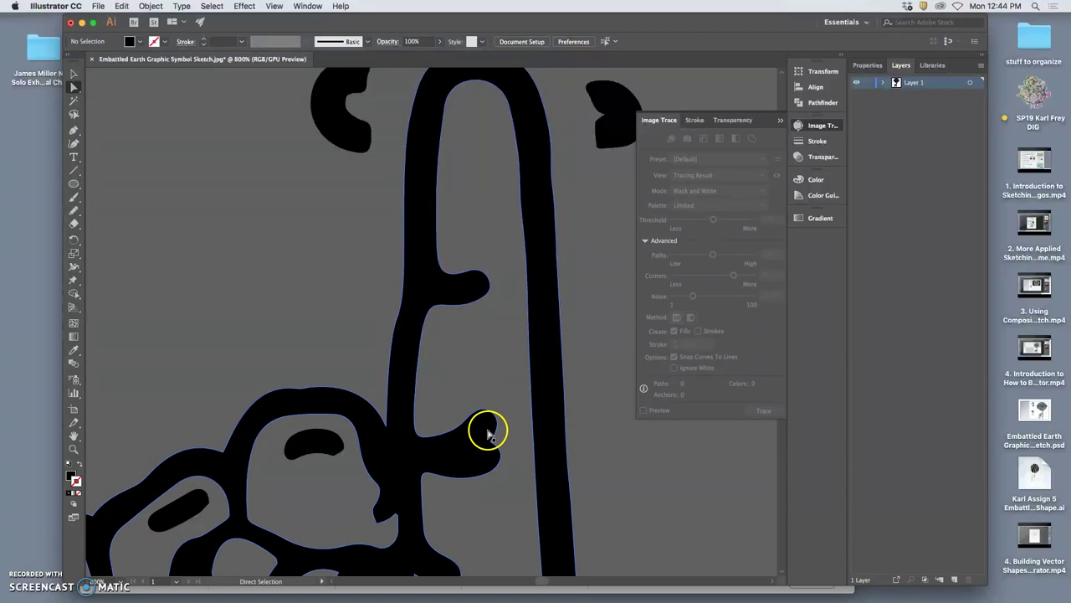
pyautogui.press('super+z')
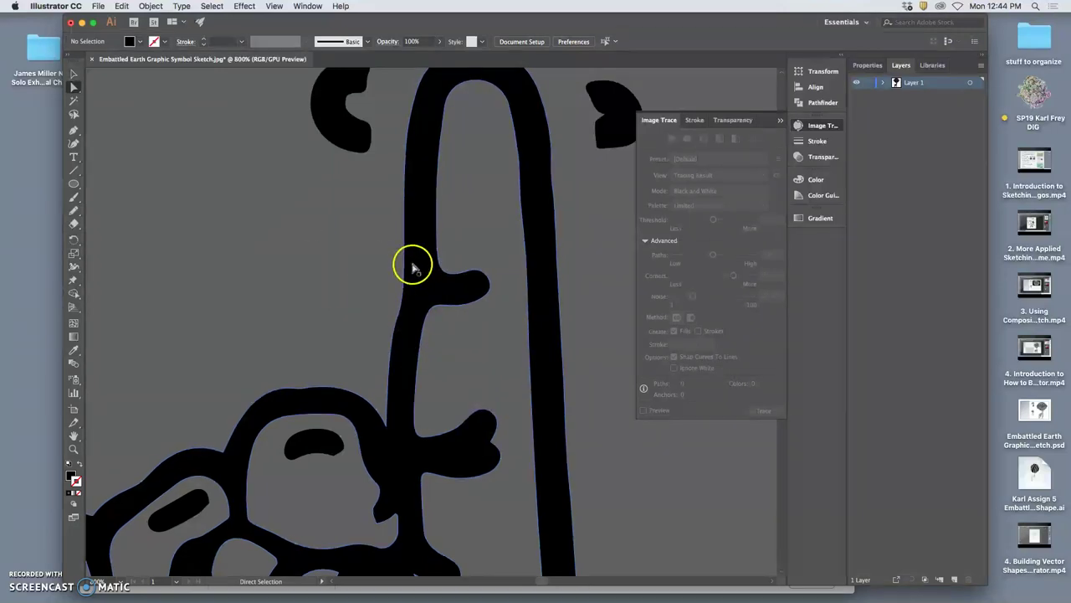
# Step: Select the hand outline and redraw the forked crease inside the index finger as a thinner shape with the Pencil tool
pyautogui.click(418, 270)
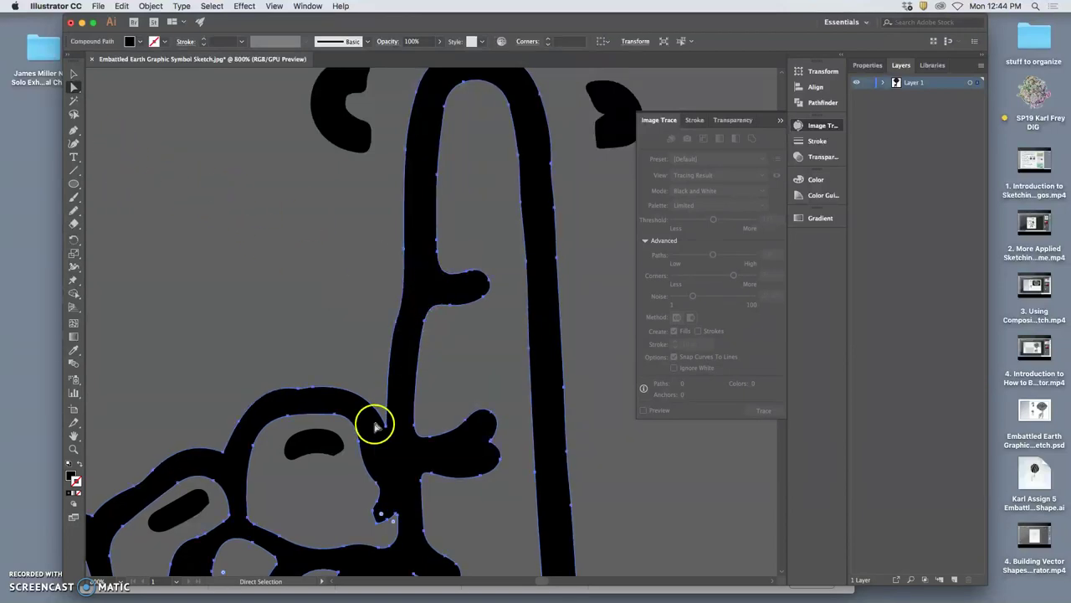
pyautogui.click(74, 210)
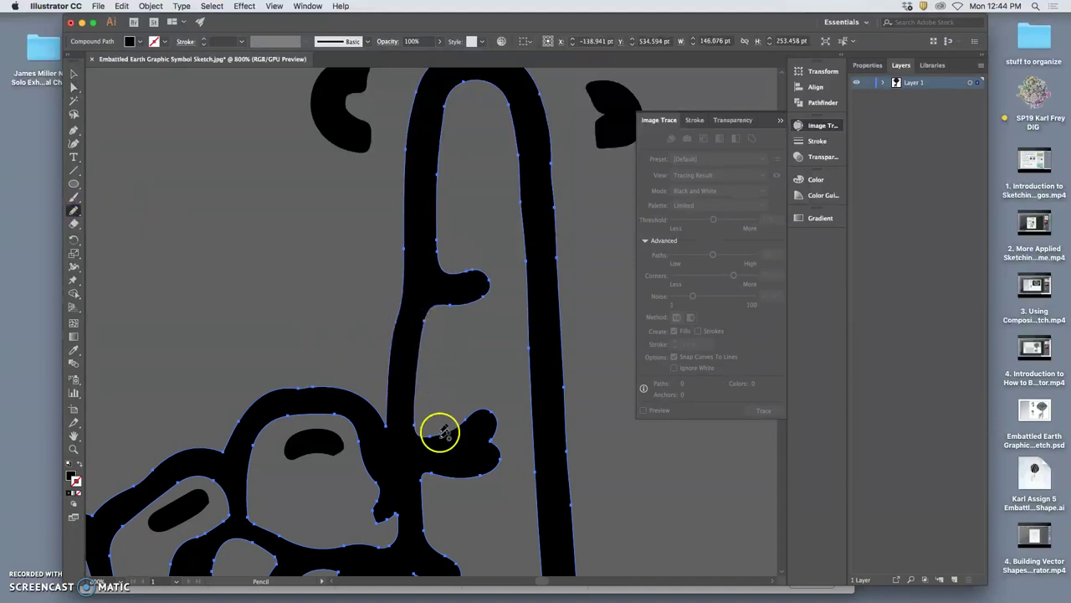
pyautogui.moveTo(432, 435); pyautogui.dragTo(449, 435)
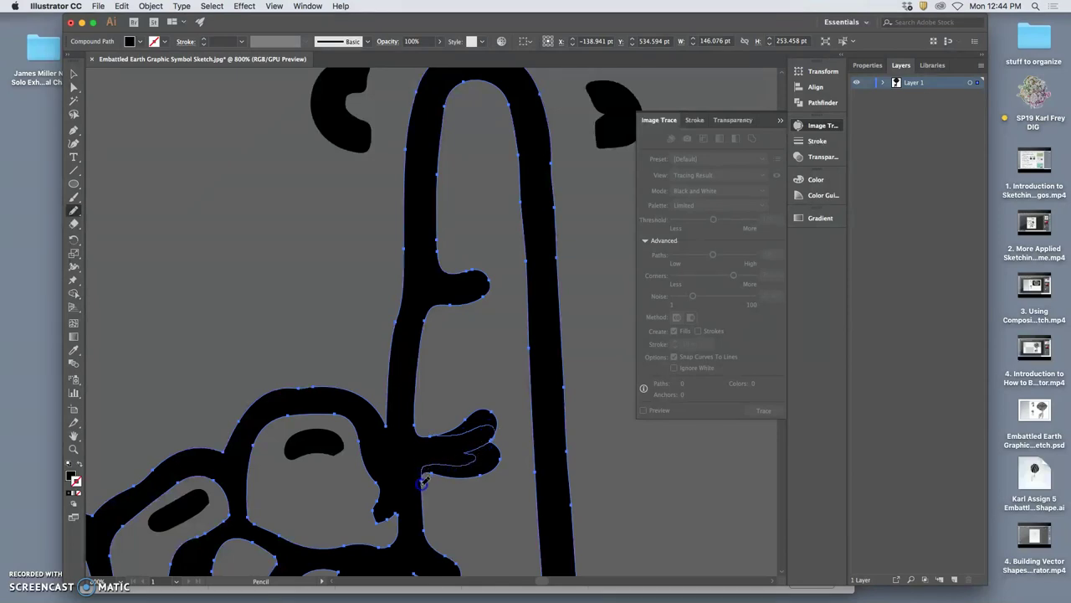
pyautogui.moveTo(423, 483); pyautogui.dragTo(424, 489)
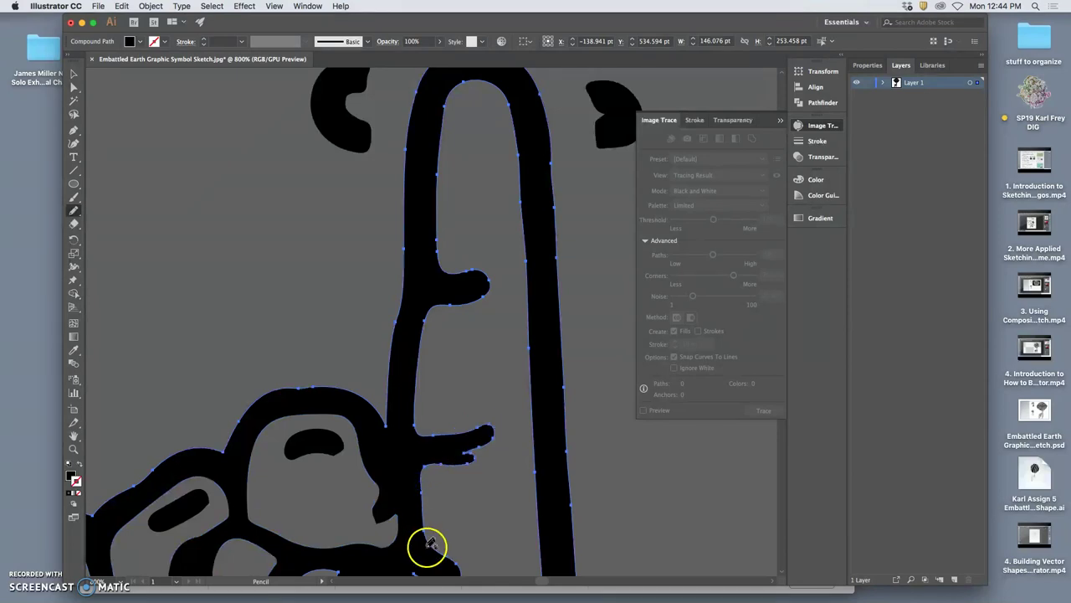
# Step: Review and accept the Pencil tool options, and deselect the hand outline
pyautogui.doubleClick(74, 211)
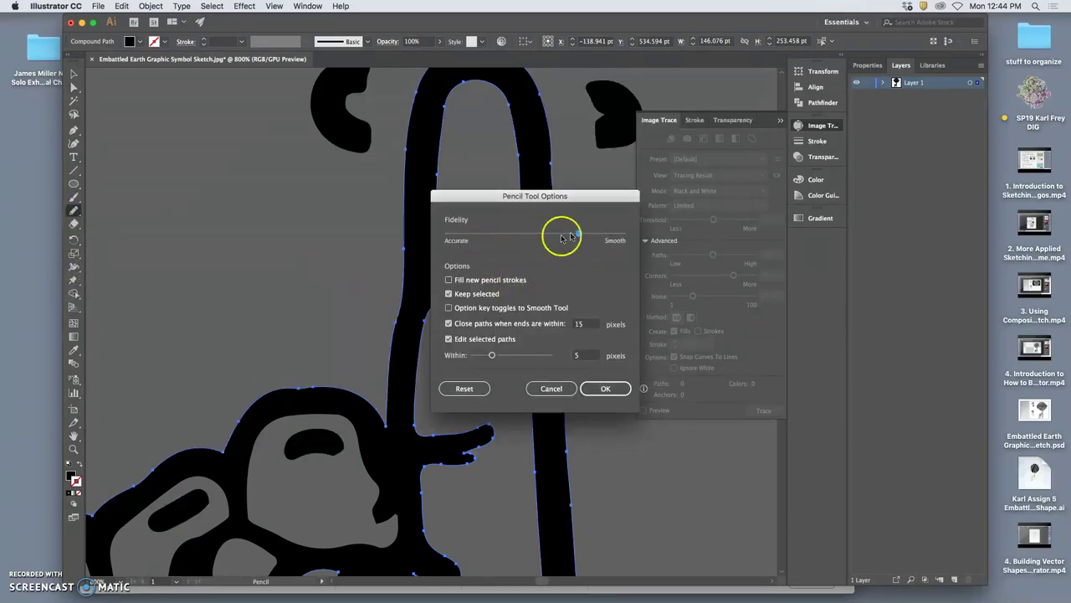
pyautogui.click(610, 387)
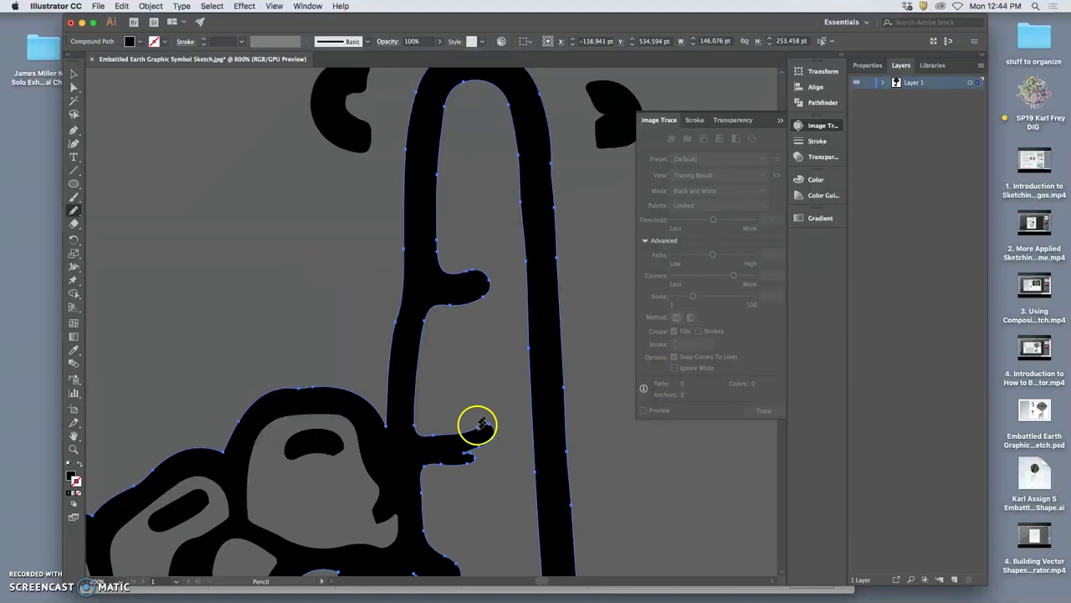
pyautogui.moveTo(493, 404); pyautogui.dragTo(497, 201)
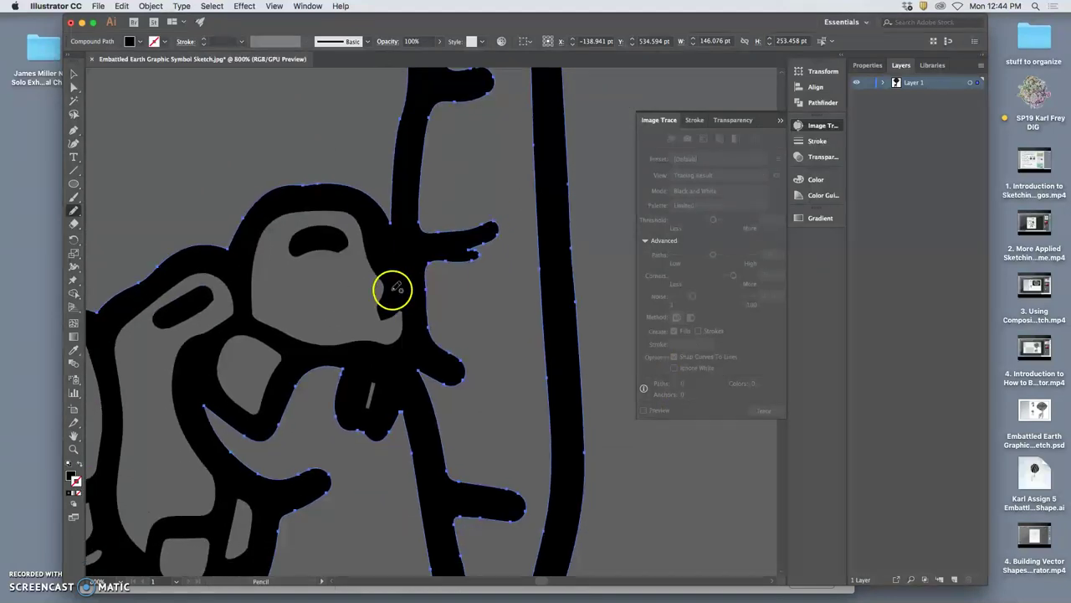
pyautogui.press('super')
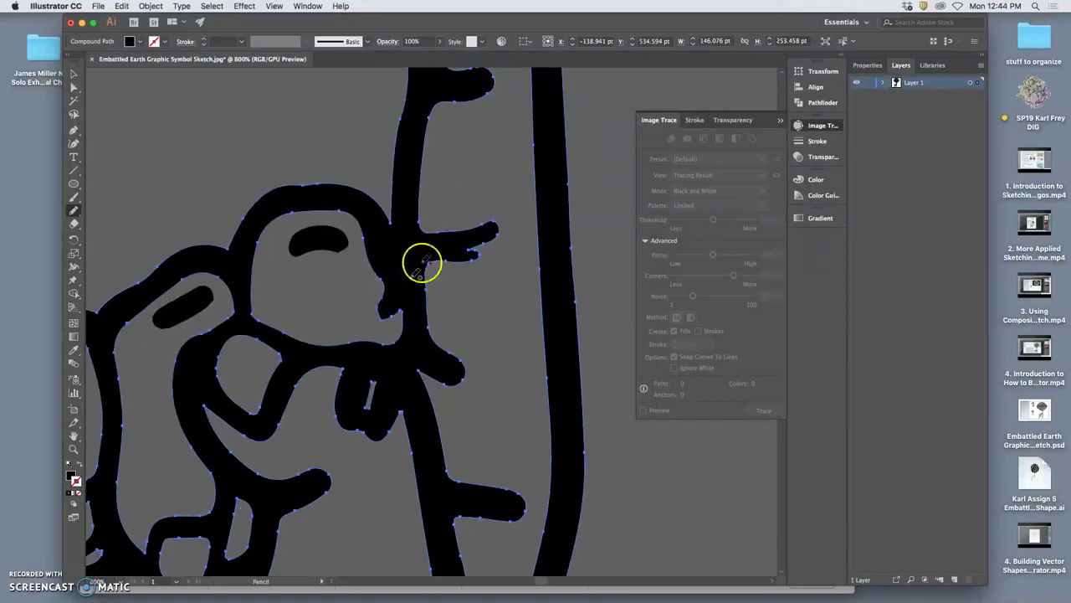
pyautogui.keyDown('super'); pyautogui.click(364, 167); pyautogui.keyUp('super')
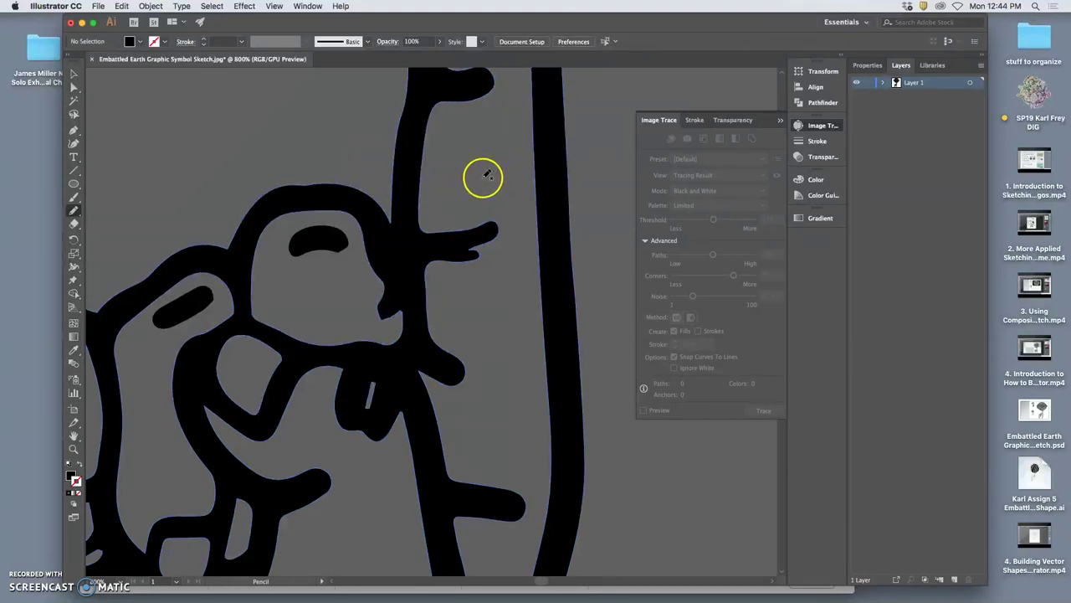
pyautogui.press('super')
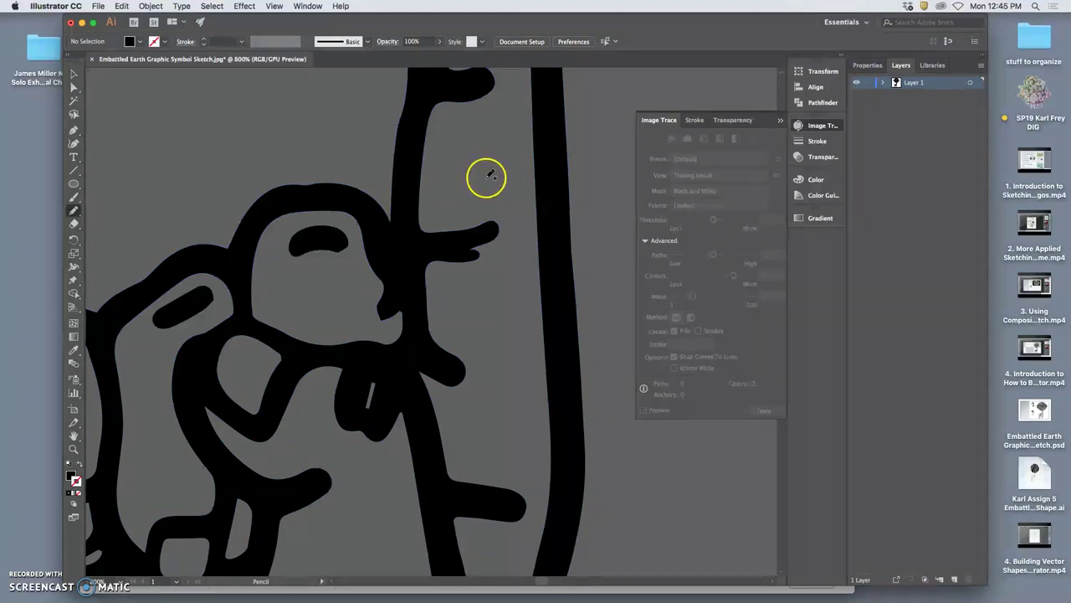
# Step: Select the hand outline and redraw the notch in the lower corner of the curled middle finger's inner contour with the Pencil tool
pyautogui.press('super')
pyautogui.press('super')
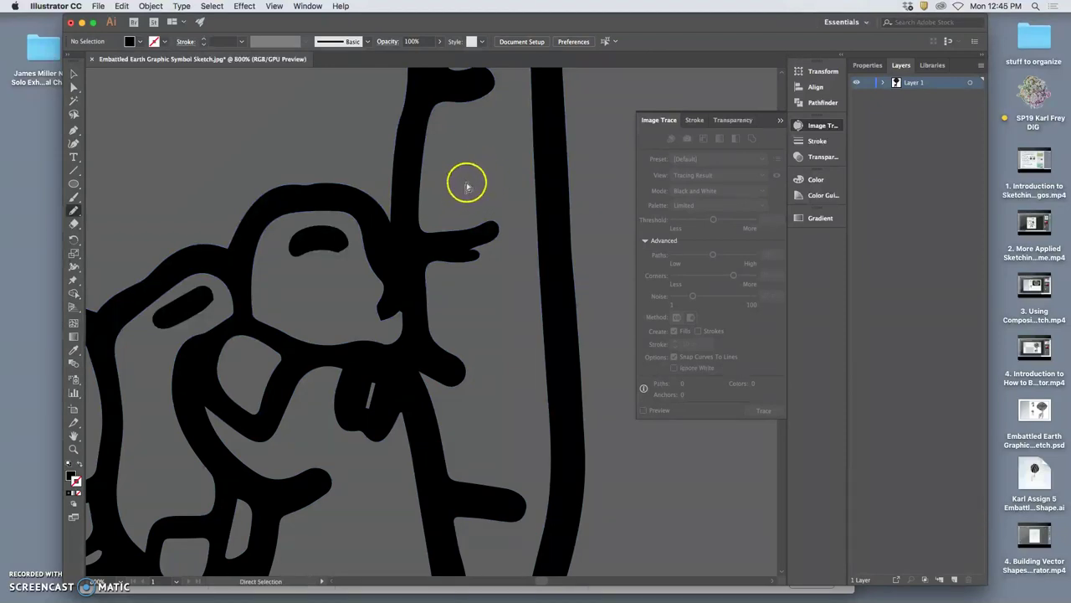
pyautogui.keyDown('super'); pyautogui.click(407, 241); pyautogui.keyUp('super')
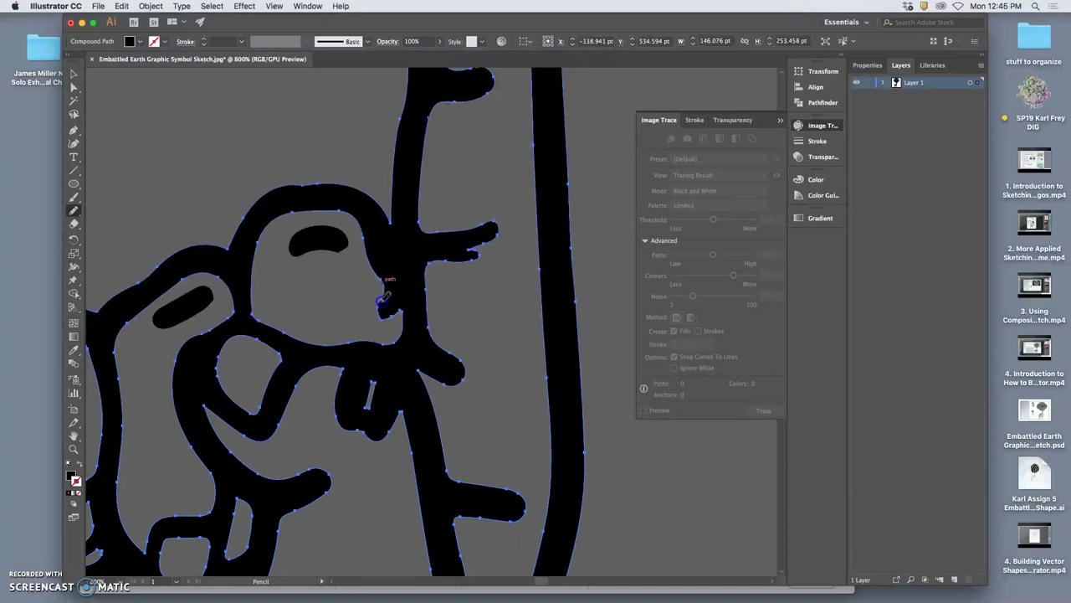
pyautogui.moveTo(400, 311); pyautogui.dragTo(403, 318)
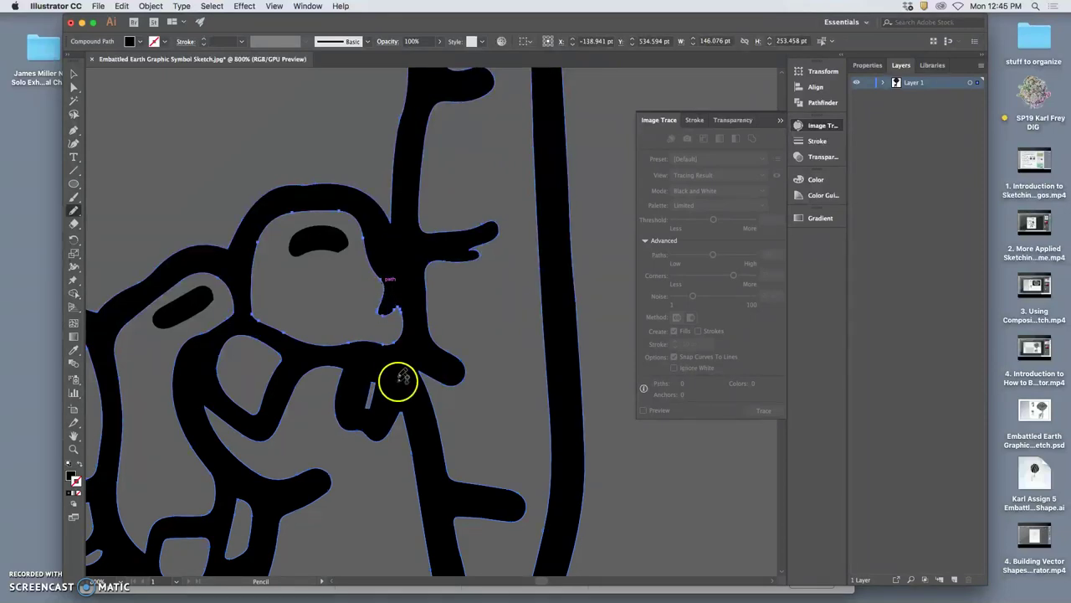
pyautogui.keyDown('super'); pyautogui.click(458, 311); pyautogui.keyUp('super')
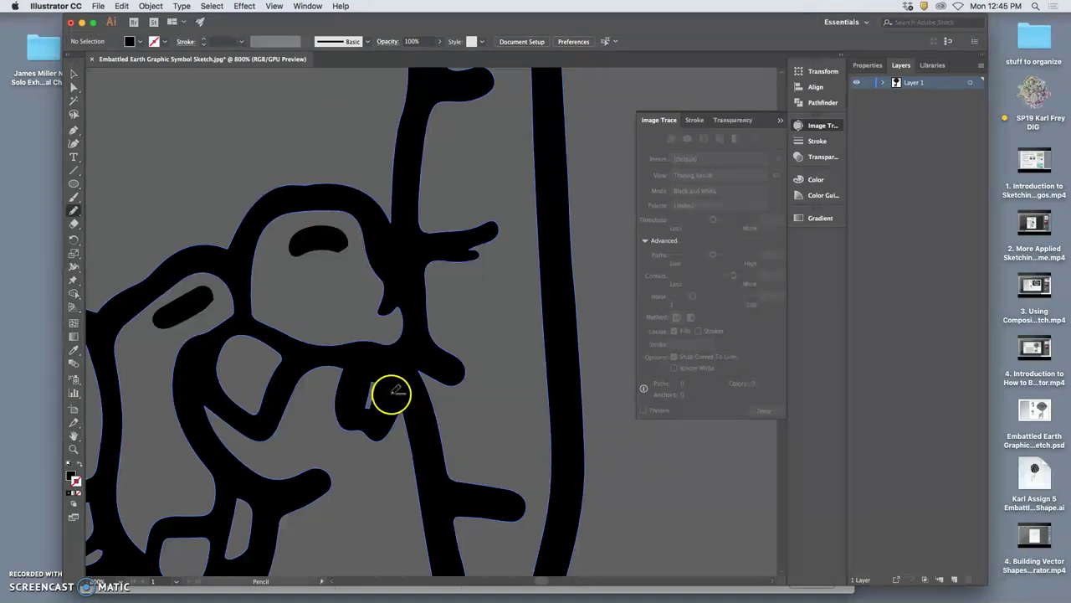
# Step: Enlarge the narrow gap in the small shape below the middle finger by redrawing its contour with the Pencil tool, and deselect
pyautogui.moveTo(394, 391); pyautogui.dragTo(395, 386)
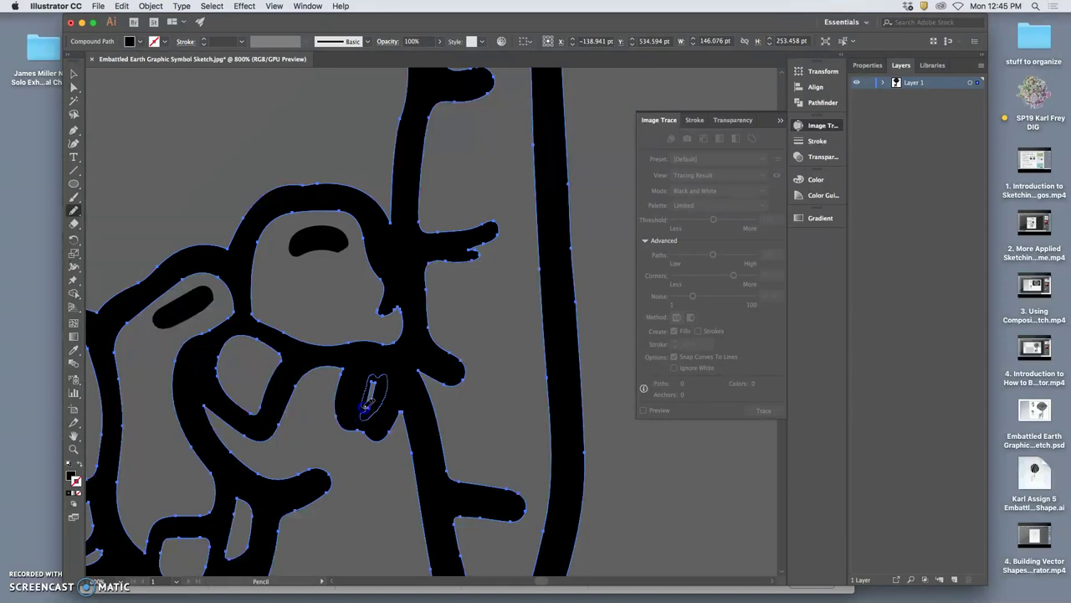
pyautogui.moveTo(365, 407); pyautogui.dragTo(366, 406)
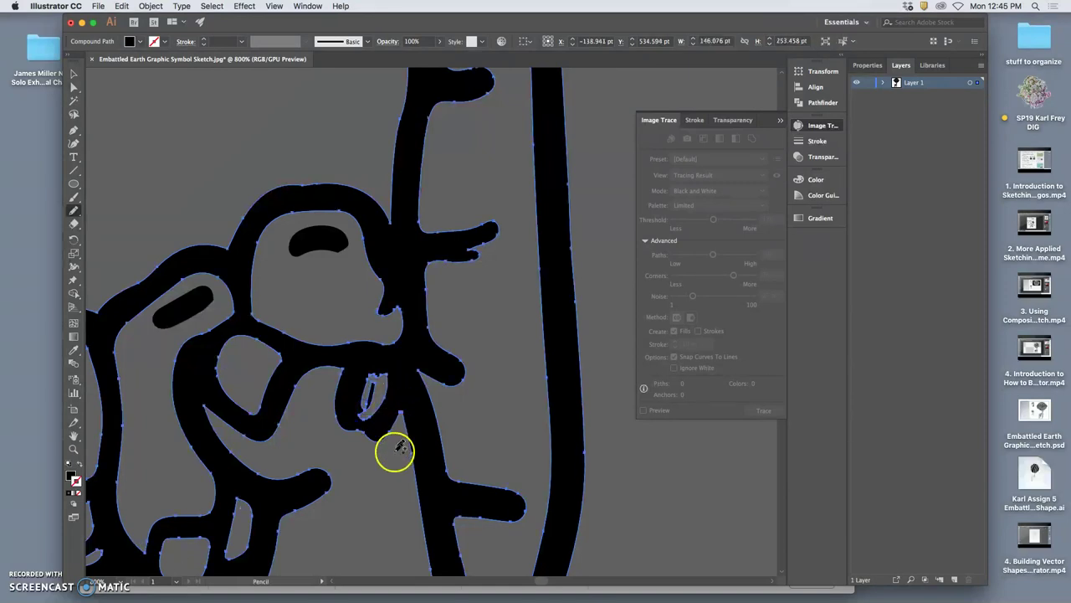
pyautogui.press('super+shift+a')
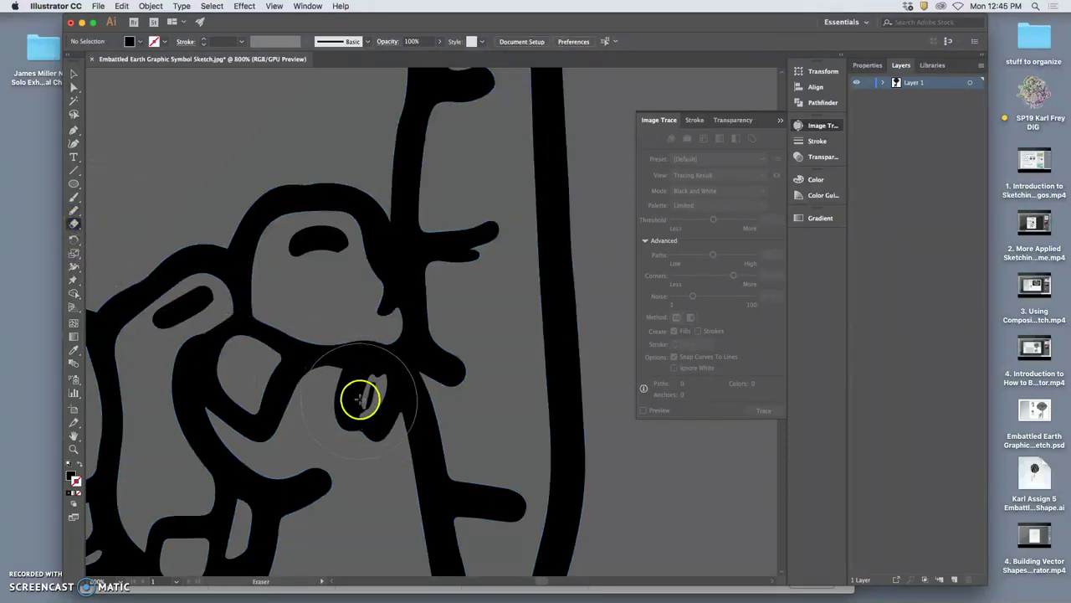
# Step: Save as an Illustrator CC file on the Desktop, prefixing the existing name with the author's first name and "Assign 5" and appending "Live Trace"
pyautogui.click(99, 7)
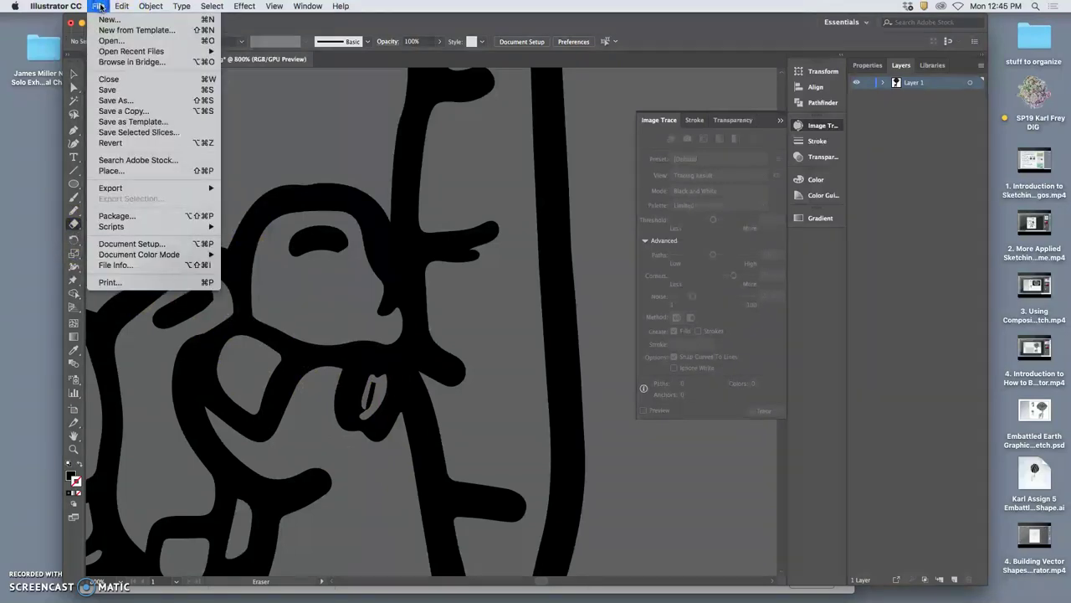
pyautogui.click(99, 7)
pyautogui.click(99, 7)
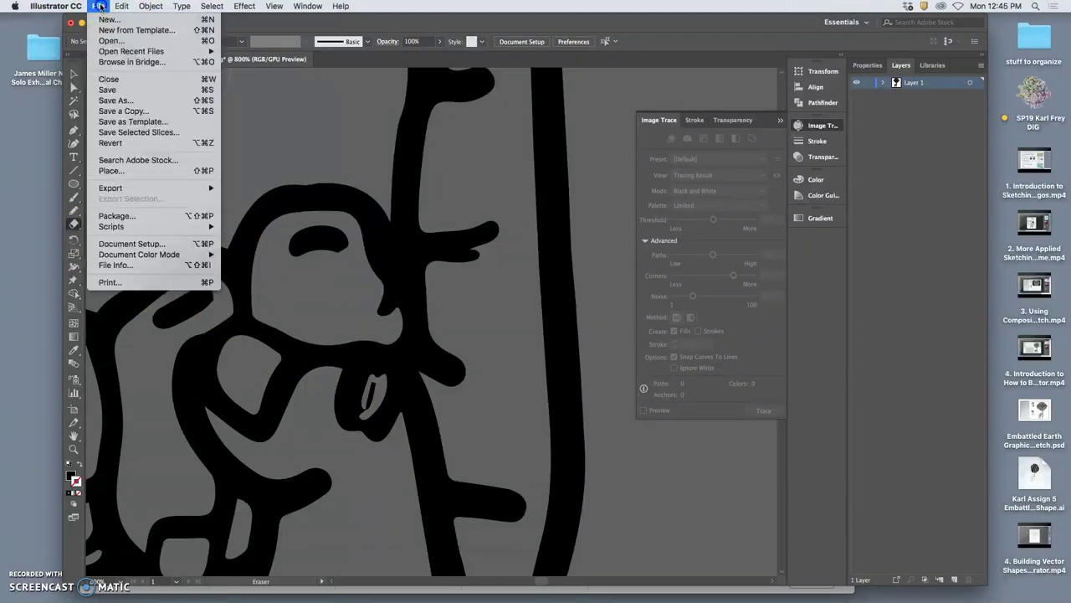
pyautogui.click(110, 101)
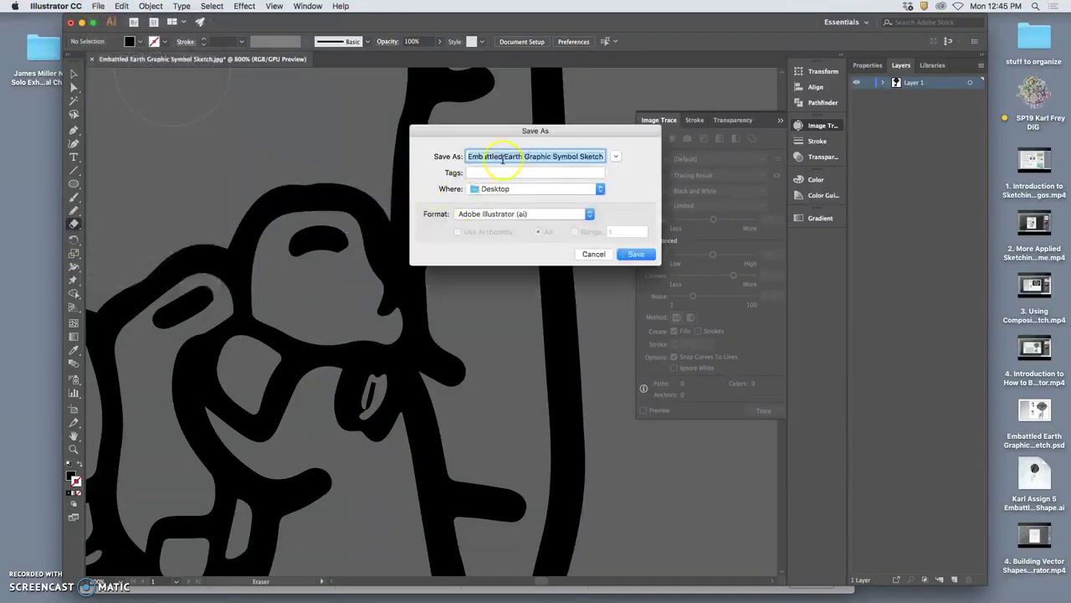
pyautogui.click(503, 157)
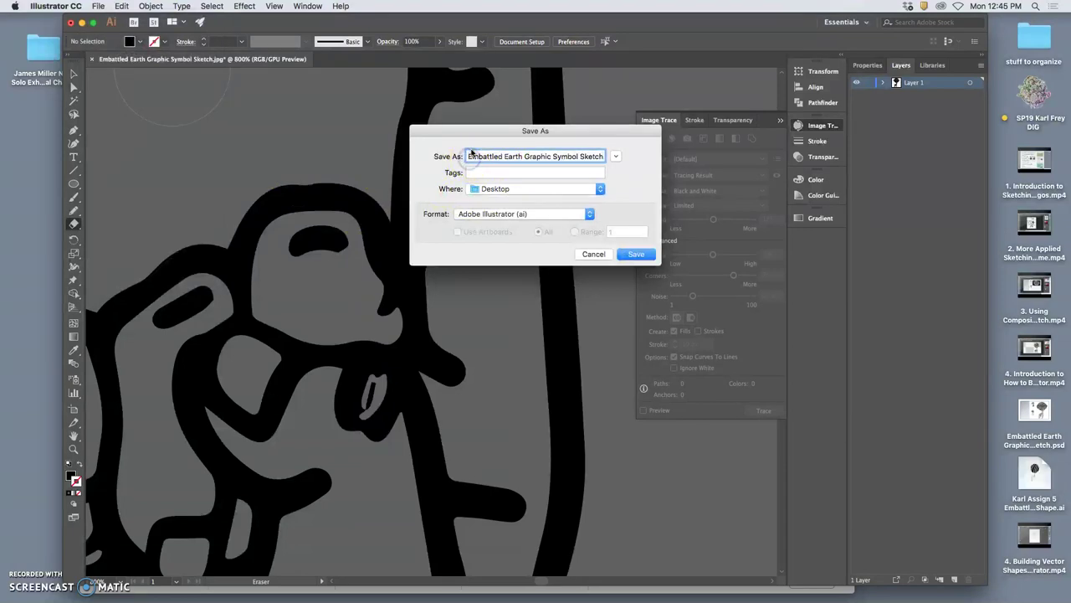
pyautogui.write('K ')
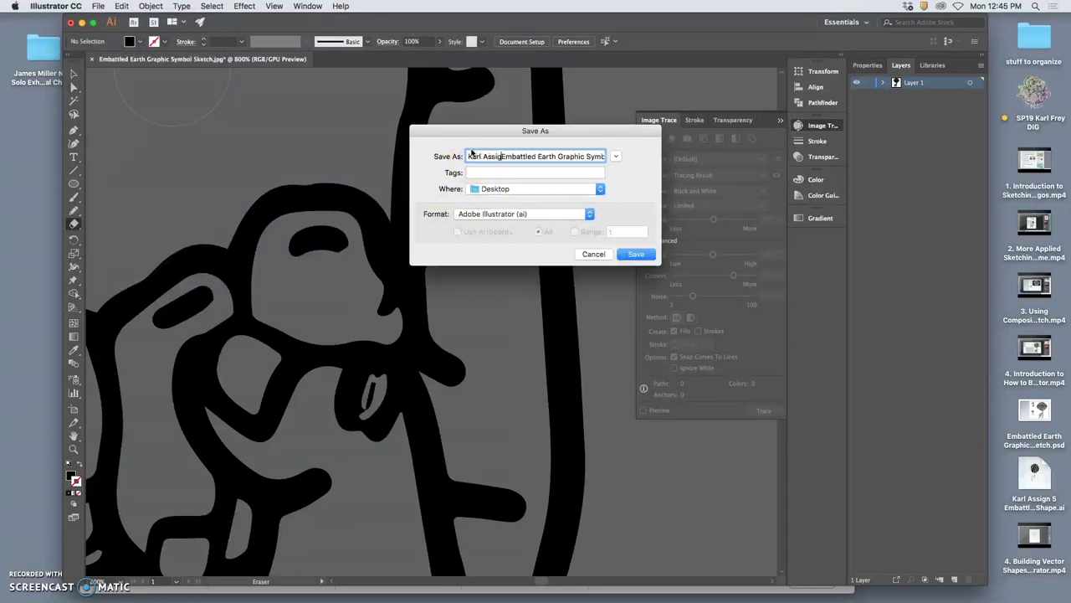
pyautogui.write('rl Assign 5')
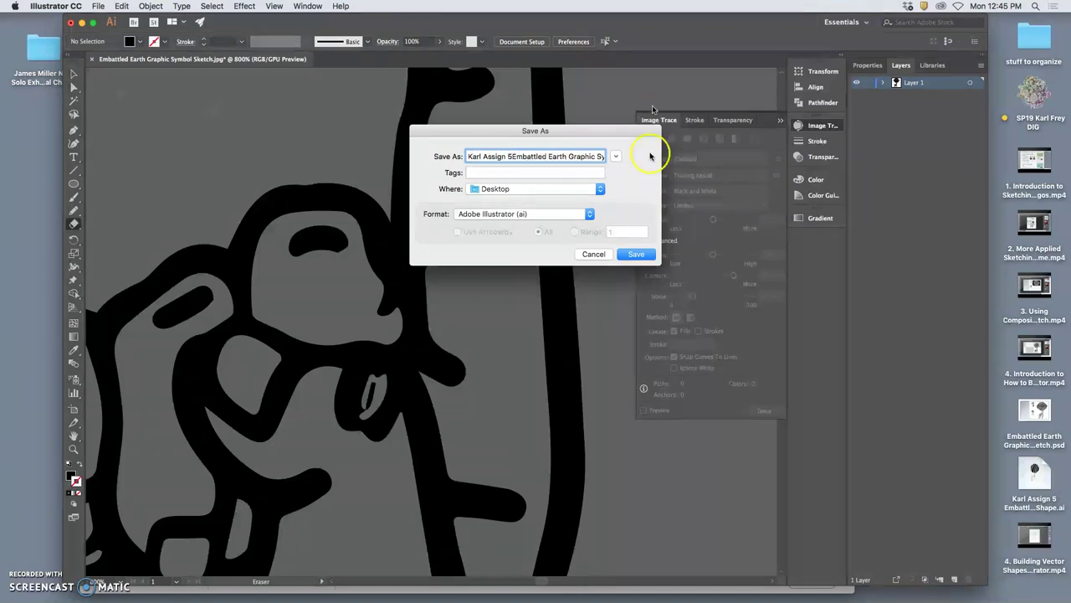
pyautogui.moveTo(589, 156); pyautogui.dragTo(619, 155)
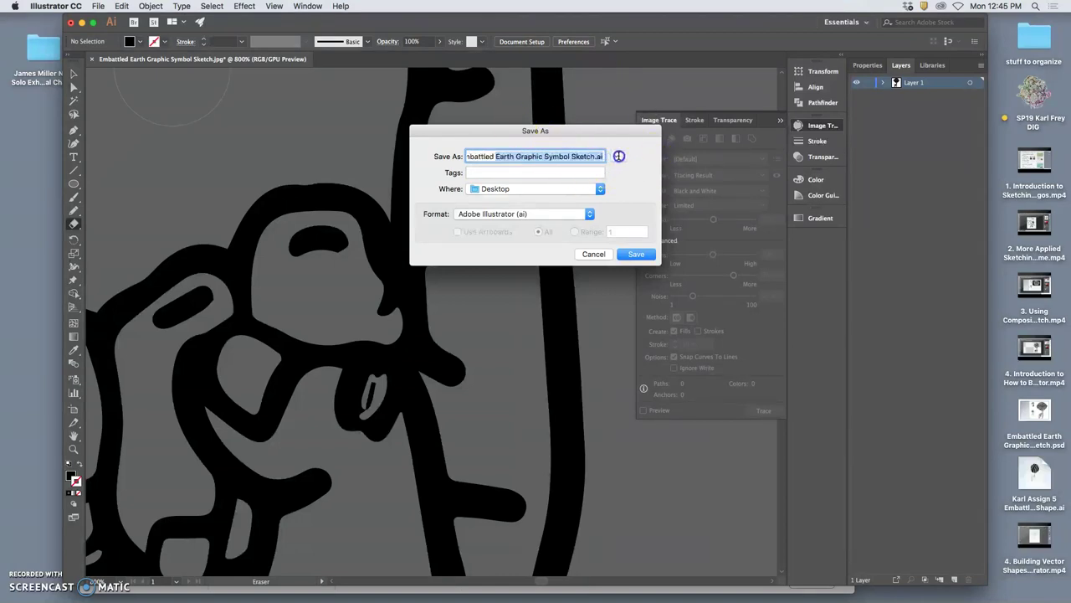
pyautogui.click(578, 158)
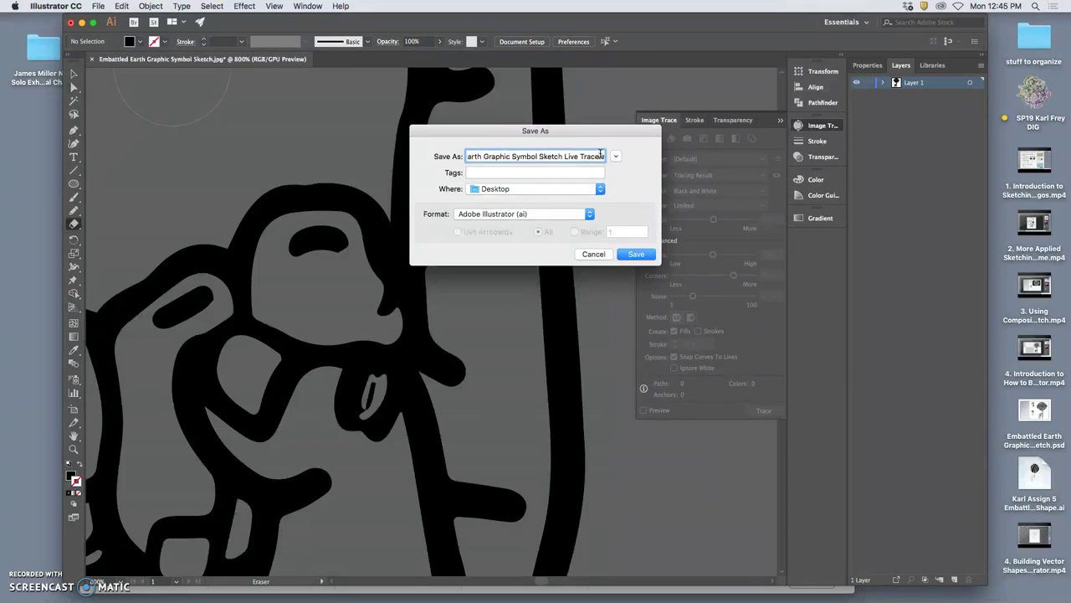
pyautogui.click(639, 254)
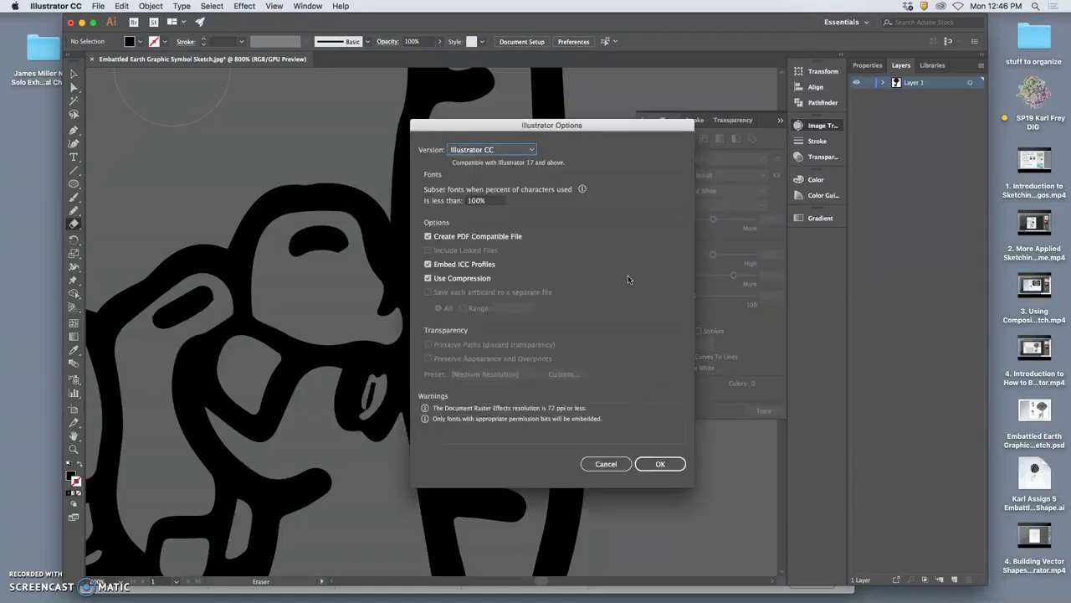
pyautogui.click(659, 463)
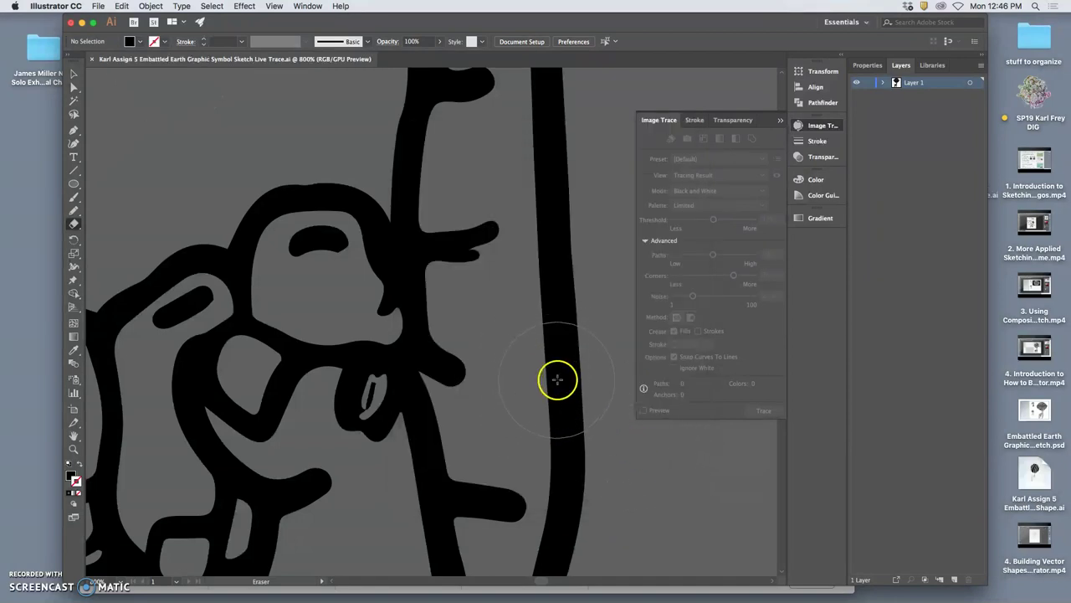
pyautogui.press('super+minus')
pyautogui.press('super+minus')
pyautogui.press('super+minus')
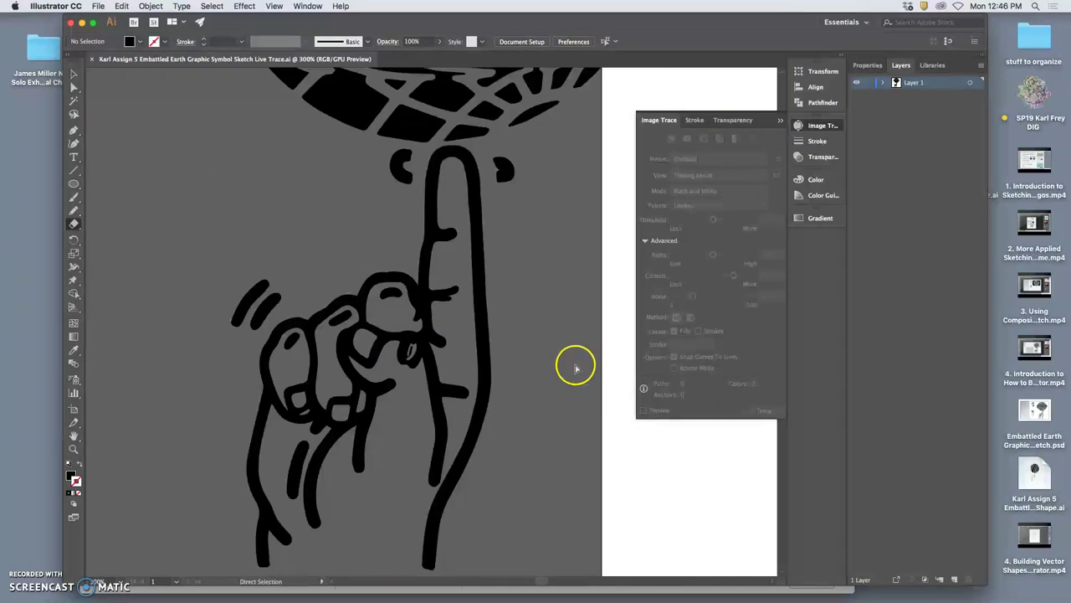
pyautogui.press('super+minus')
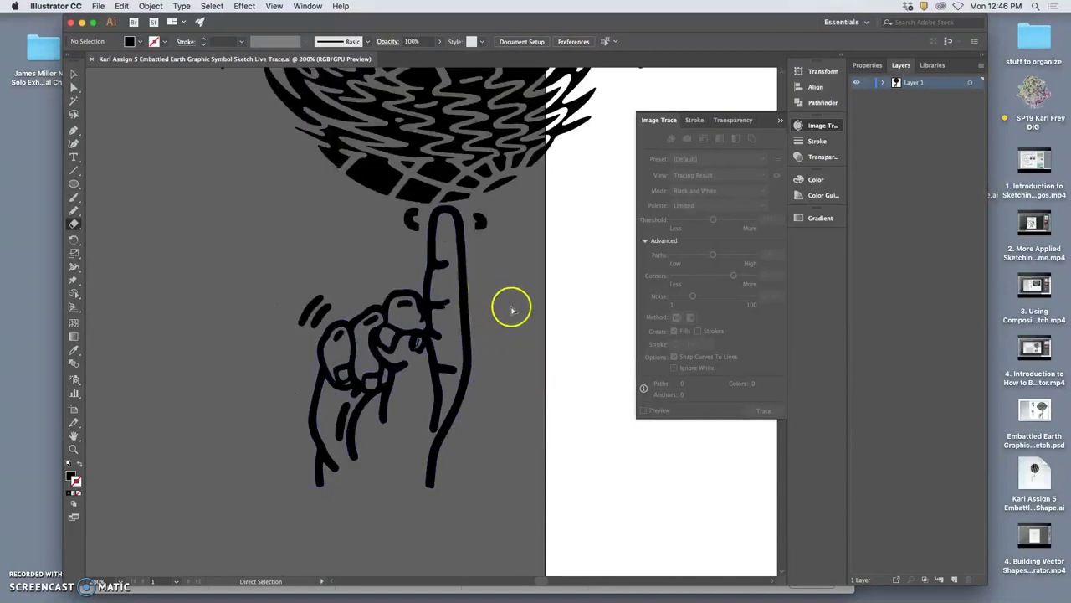
pyautogui.press('super+equal')
pyautogui.press('super+equal')
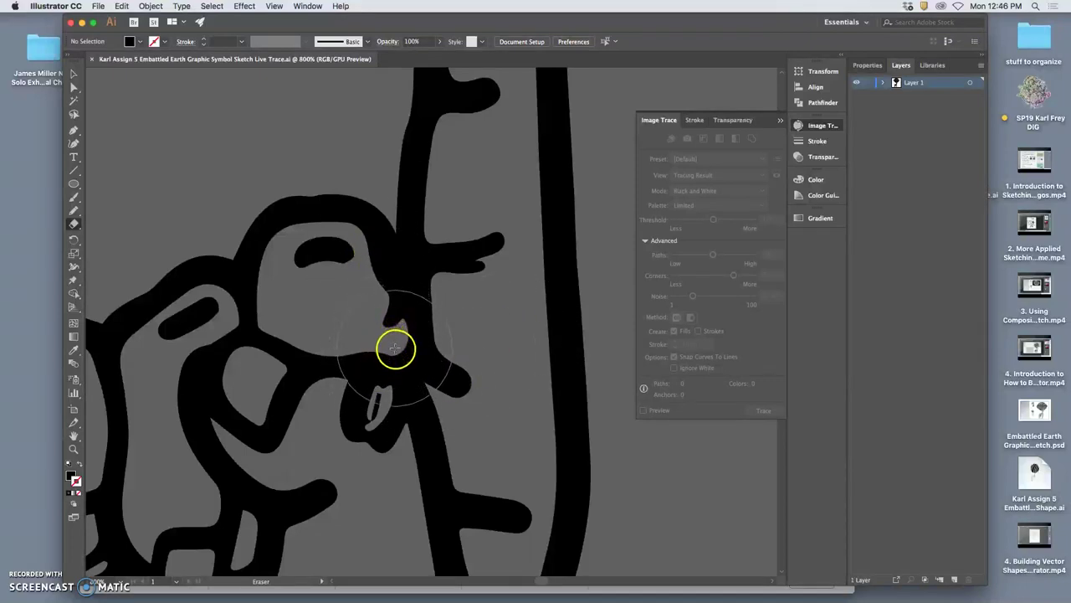
pyautogui.moveTo(395, 349)
pyautogui.mouseDown()
pyautogui.moveTo(435, 304)
pyautogui.moveTo(444, 371)
pyautogui.mouseUp()
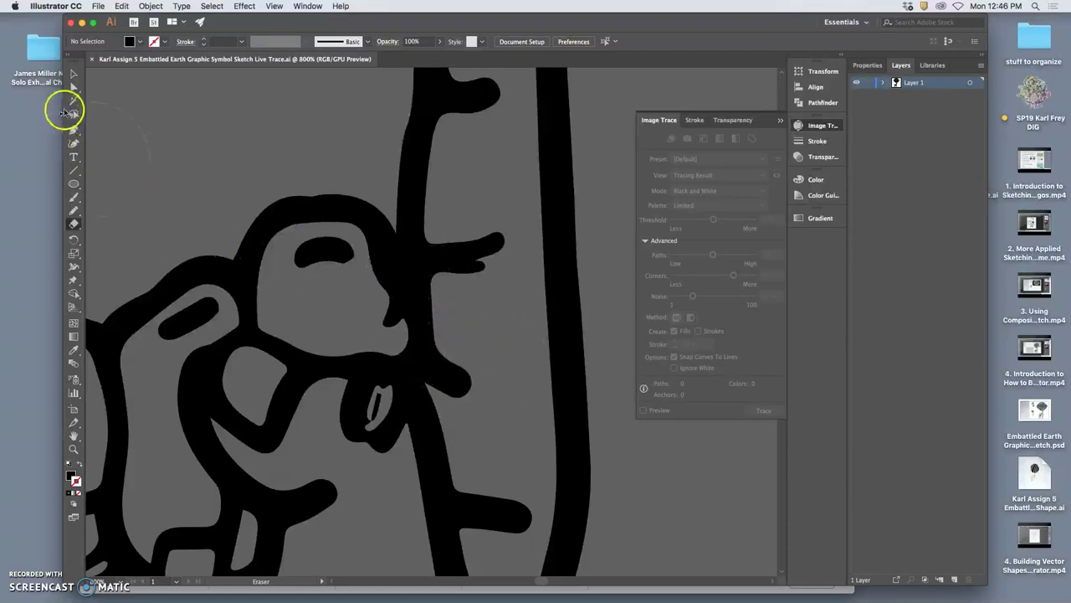
# Step: Select the hand outline and tighten the lower corner of the middle finger's inner contour with the Pencil tool, and deselect it
pyautogui.click(75, 87)
pyautogui.click(425, 282)
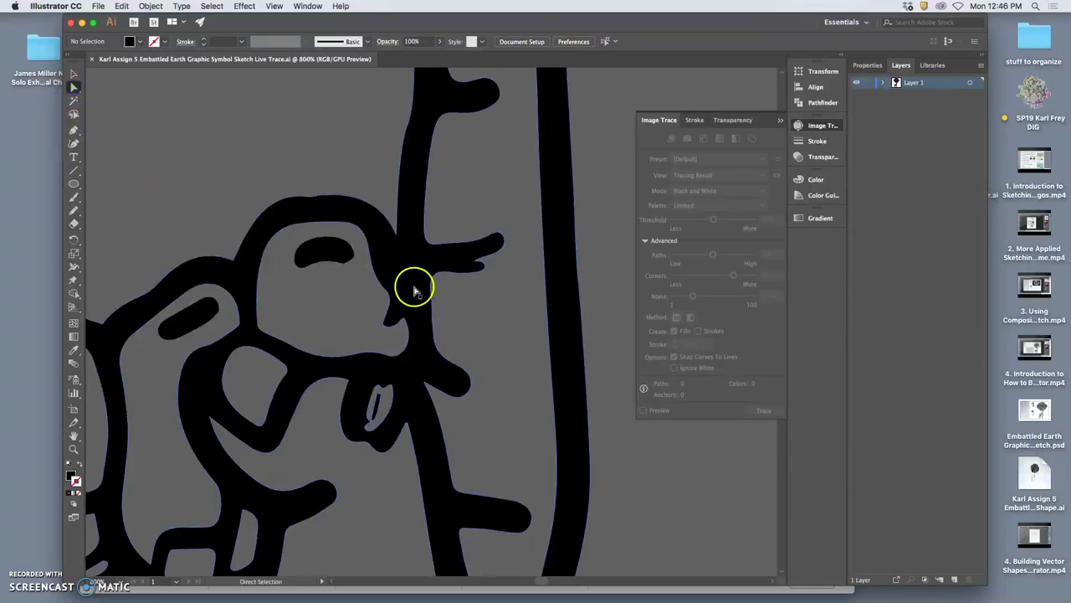
pyautogui.click(414, 290)
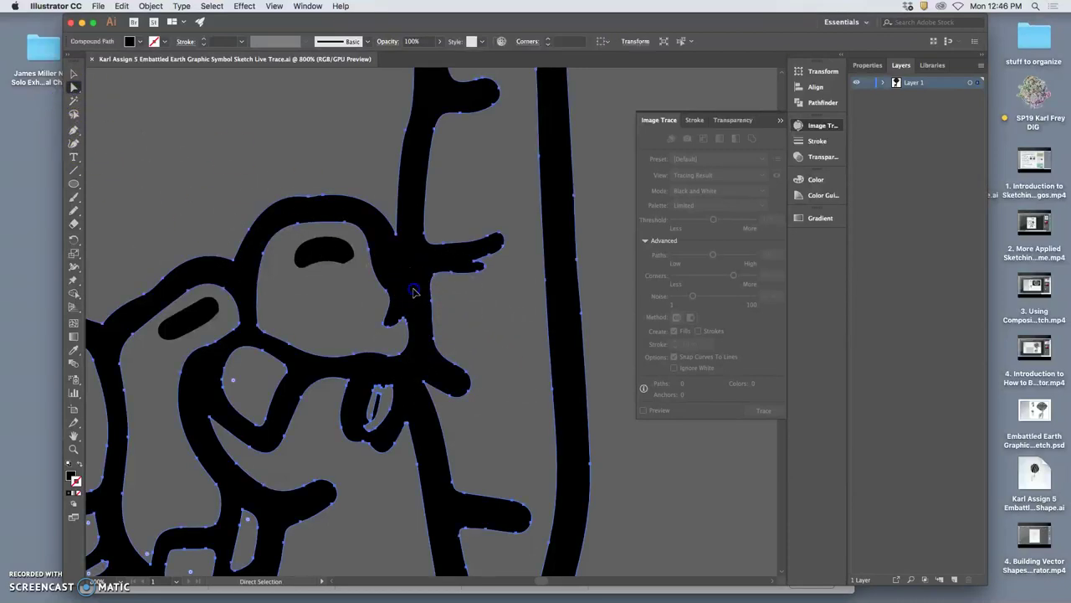
pyautogui.click(75, 211)
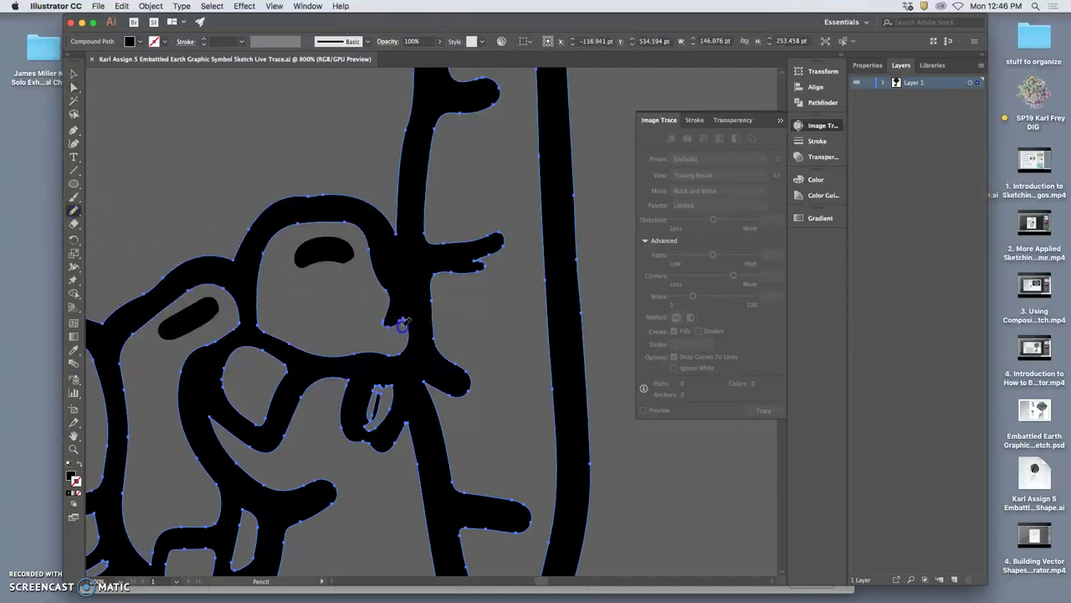
pyautogui.moveTo(400, 354); pyautogui.dragTo(390, 357)
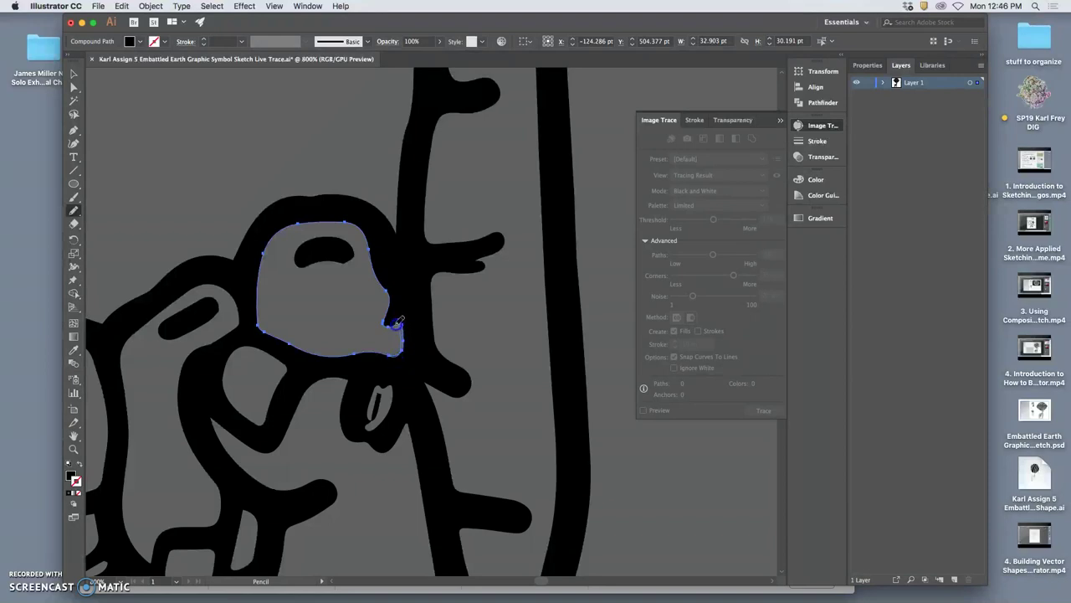
pyautogui.press('a')
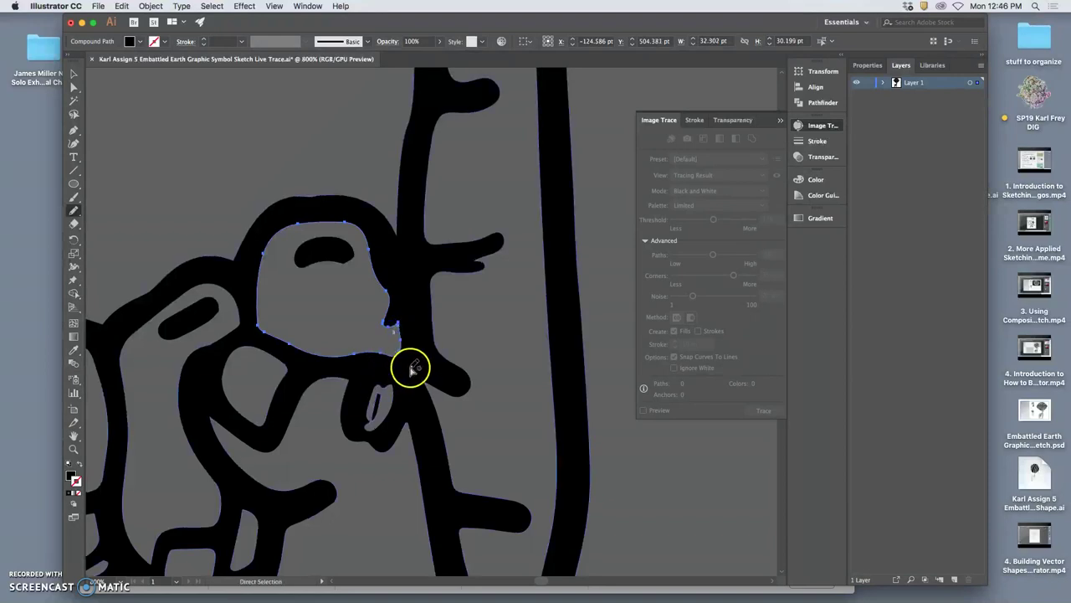
pyautogui.click(477, 318)
pyautogui.press('n')
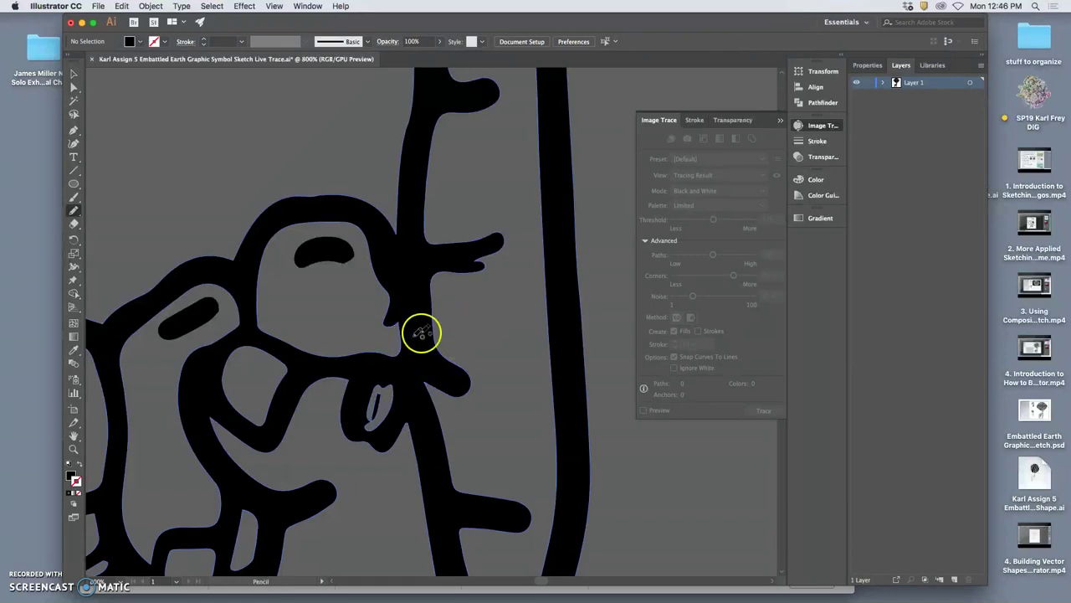
# Step: Reshape the black sliver inside the small opening below the middle finger with the Pencil tool, and deselect the outline
pyautogui.keyDown('super'); pyautogui.click(384, 424); pyautogui.keyUp('super')
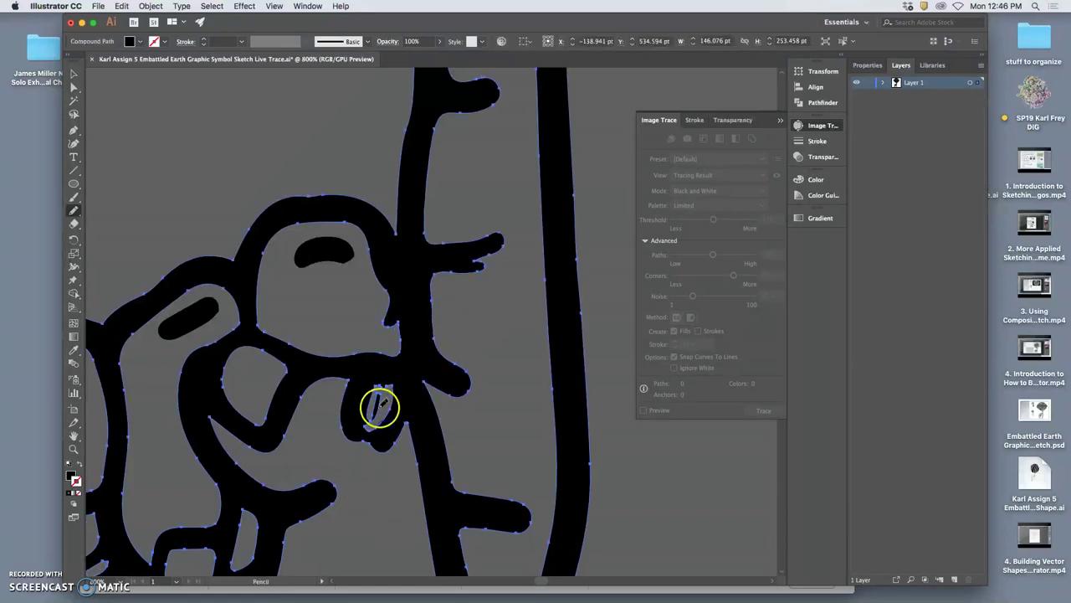
pyautogui.moveTo(373, 403)
pyautogui.mouseDown()
pyautogui.moveTo(367, 416)
pyautogui.moveTo(382, 391)
pyautogui.mouseUp()
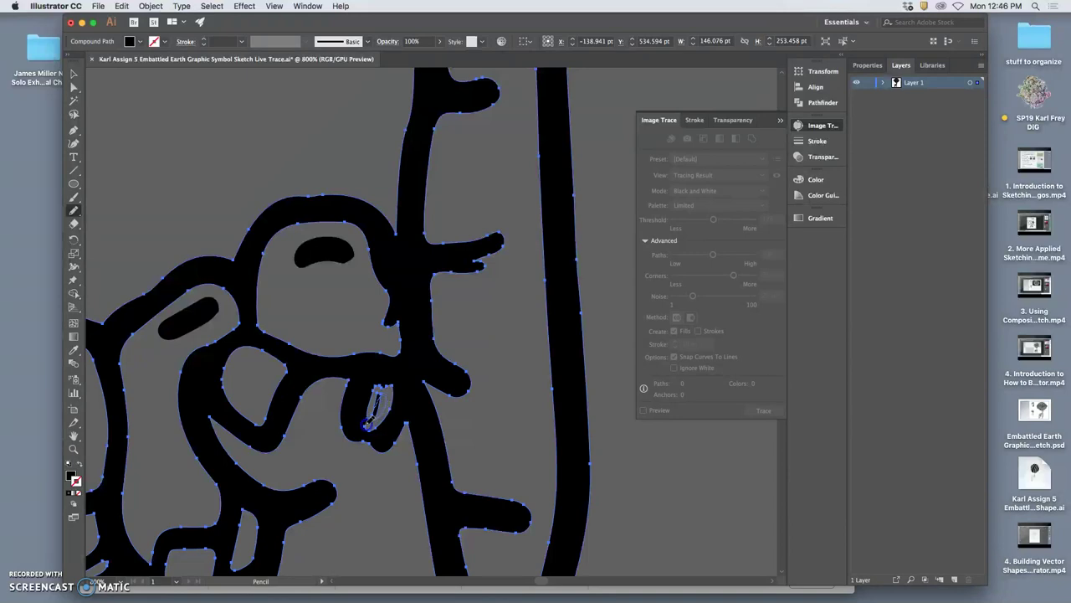
pyautogui.moveTo(367, 427); pyautogui.dragTo(368, 429)
pyautogui.keyDown('super'); pyautogui.click(394, 442); pyautogui.keyUp('super')
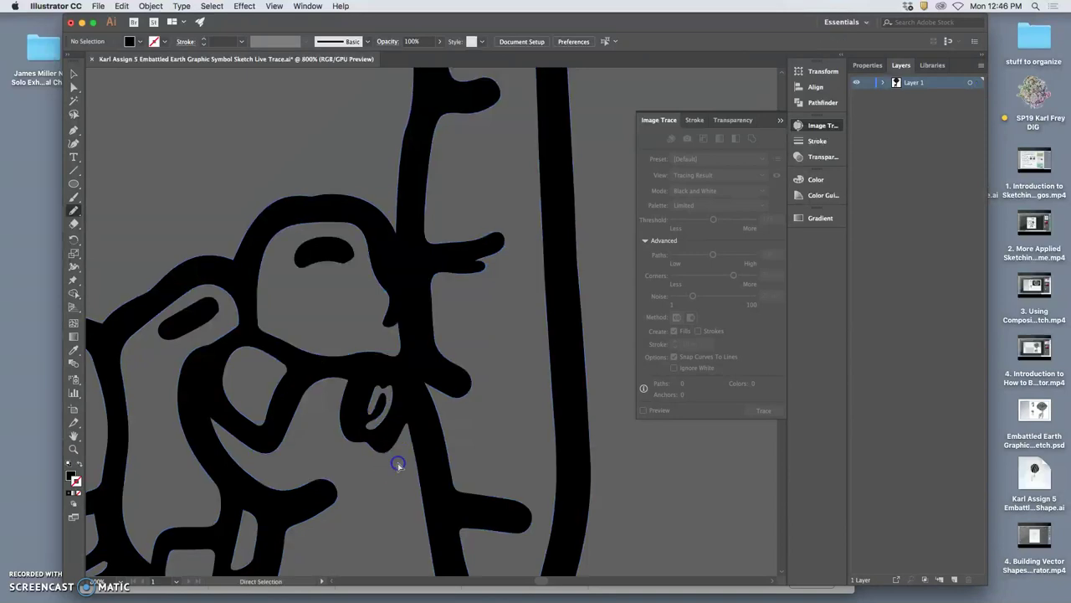
# Step: Redraw the highlight on the second curled finger as a thinner curved shape with the Pencil tool, and deselect it
pyautogui.moveTo(363, 485); pyautogui.dragTo(427, 325)
pyautogui.moveTo(410, 372); pyautogui.dragTo(478, 289)
pyautogui.moveTo(447, 349); pyautogui.dragTo(501, 238)
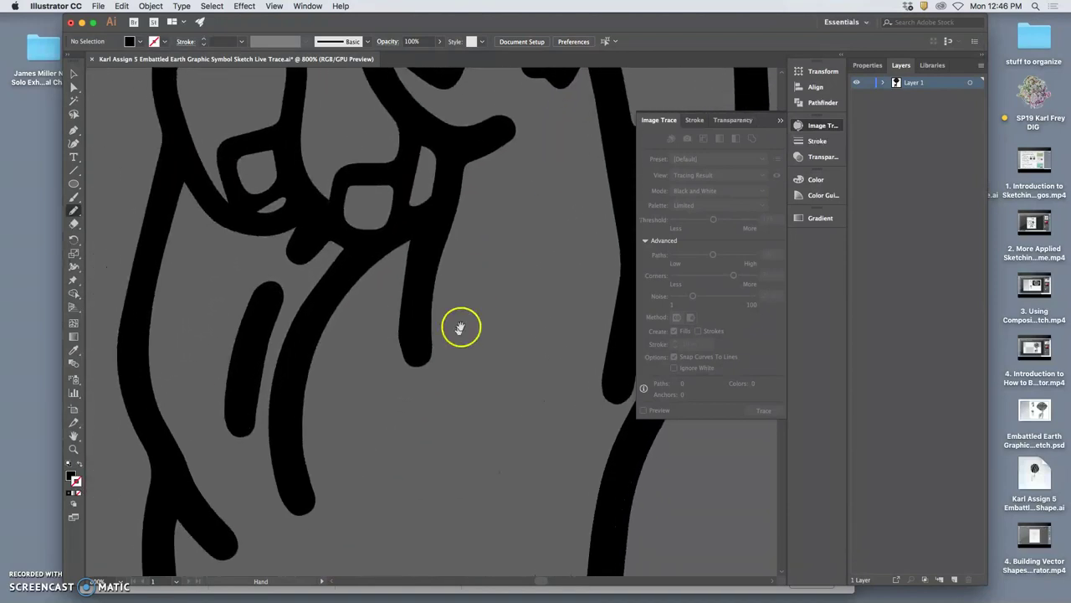
pyautogui.moveTo(443, 368)
pyautogui.mouseDown()
pyautogui.moveTo(474, 255)
pyautogui.moveTo(394, 374)
pyautogui.moveTo(381, 437)
pyautogui.moveTo(418, 385)
pyautogui.moveTo(323, 229)
pyautogui.moveTo(268, 232)
pyautogui.moveTo(246, 251)
pyautogui.mouseUp()
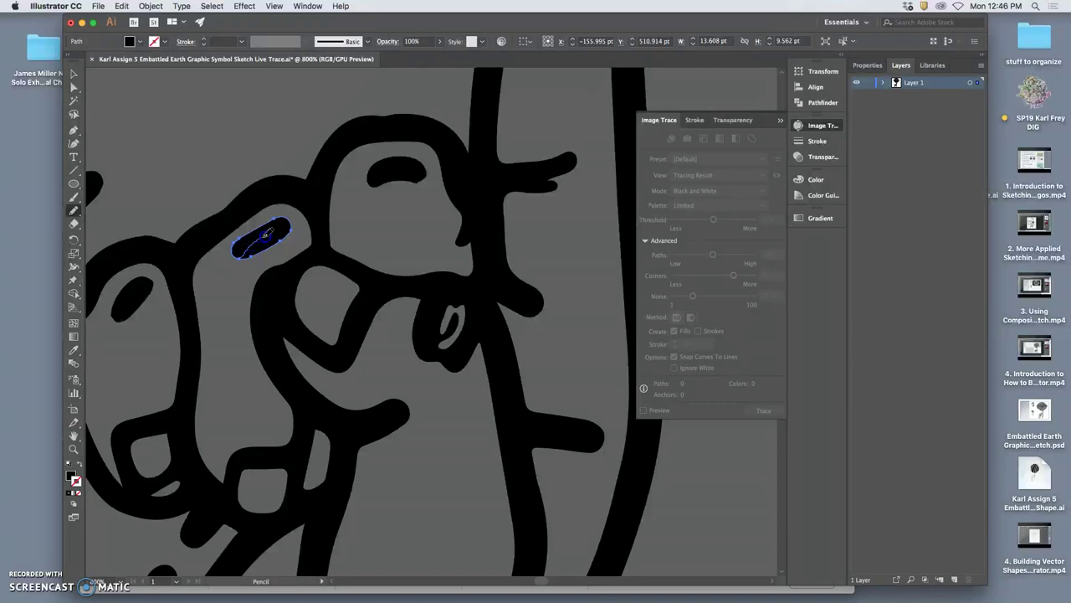
pyautogui.press('super+z')
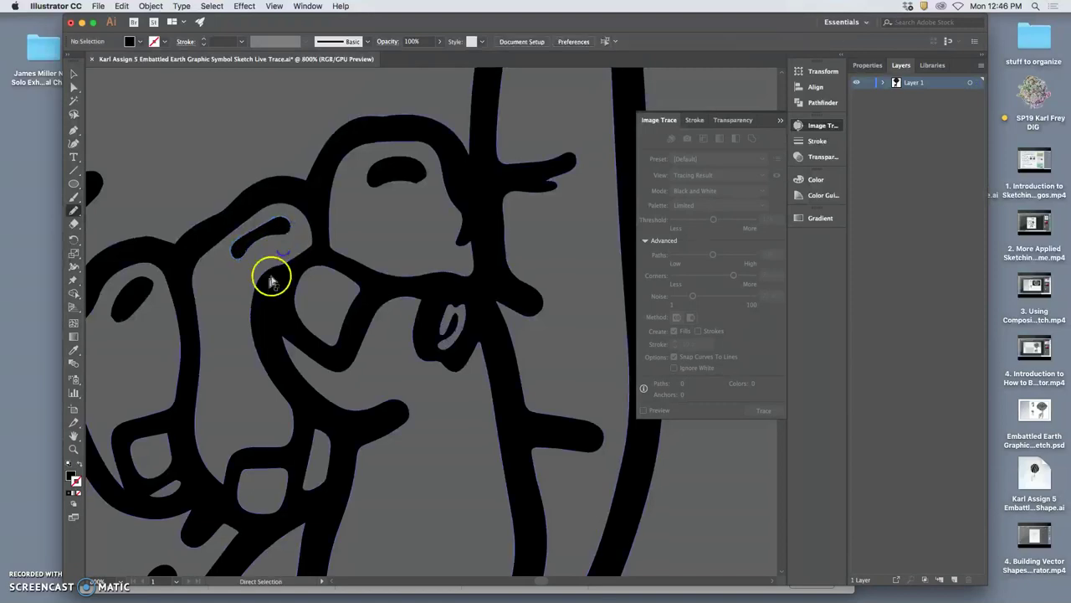
# Step: Save the outline edits to the current Illustrator document
pyautogui.press('super+minus')
pyautogui.press('super+minus')
pyautogui.press('super+minus')
pyautogui.press('super+minus')
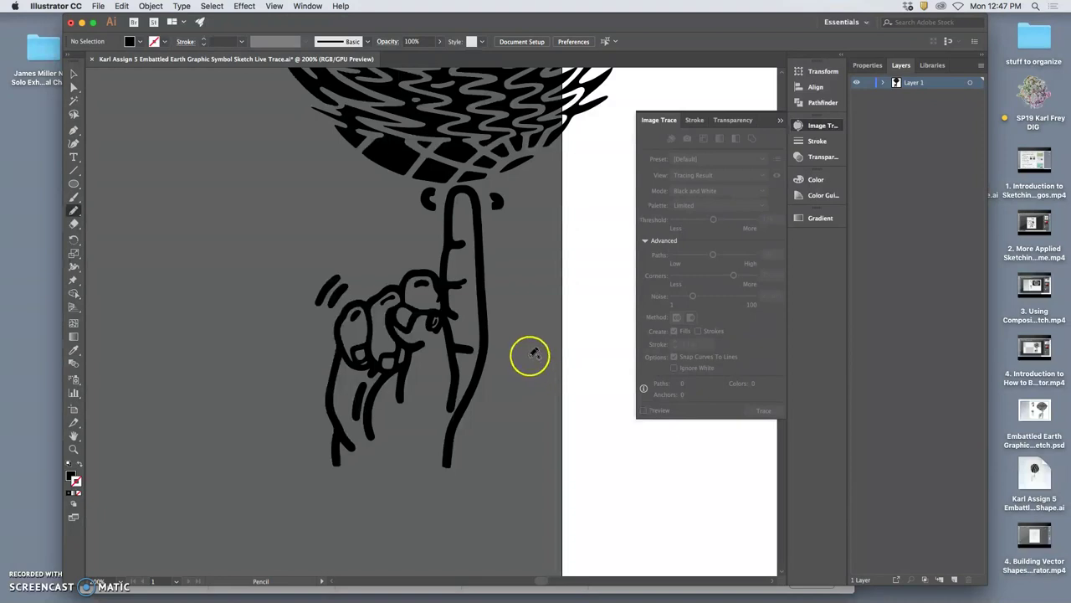
pyautogui.press('super+s')
# Step: Examine the cleaned-up globe and hand artwork from top to bottom
pyautogui.scroll(10, 502, 293)
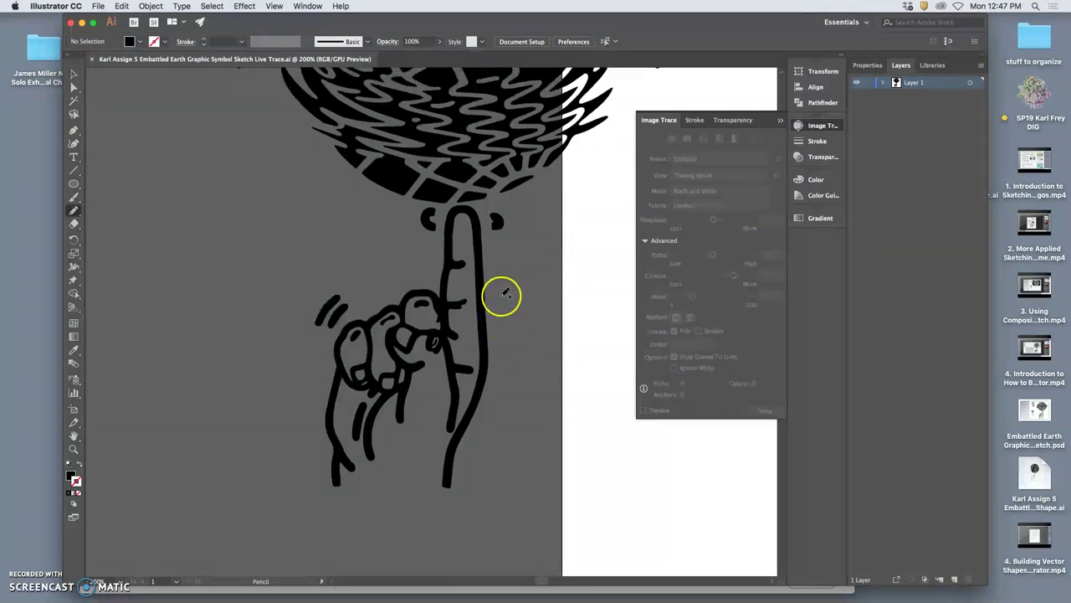
pyautogui.scroll(-6, 506, 293)
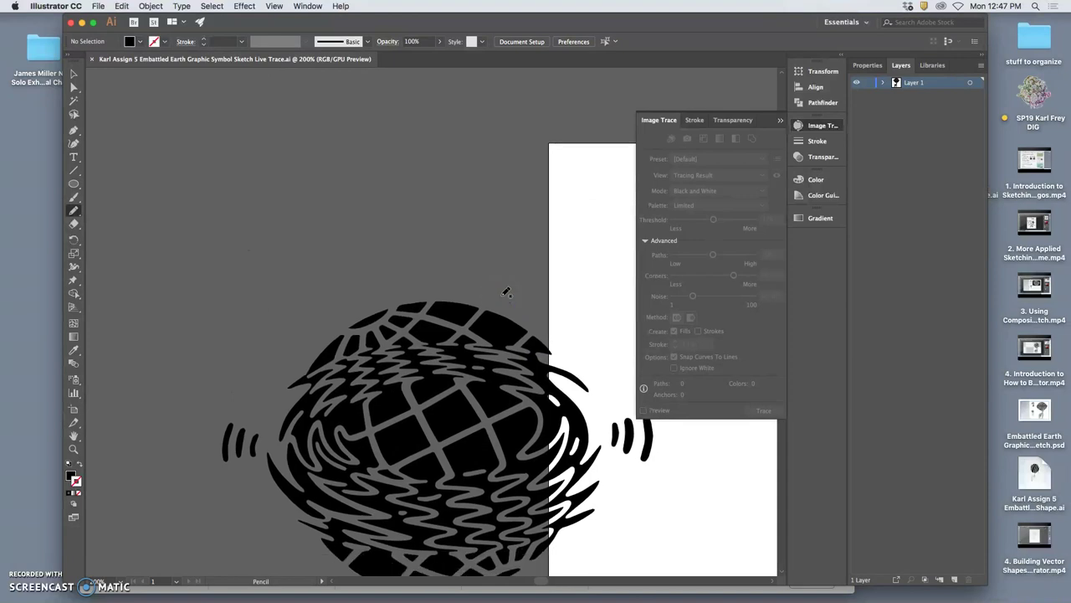
pyautogui.hscroll(2, 507, 293)
pyautogui.hscroll(2, 507, 293)
pyautogui.scroll(-8, 502, 295)
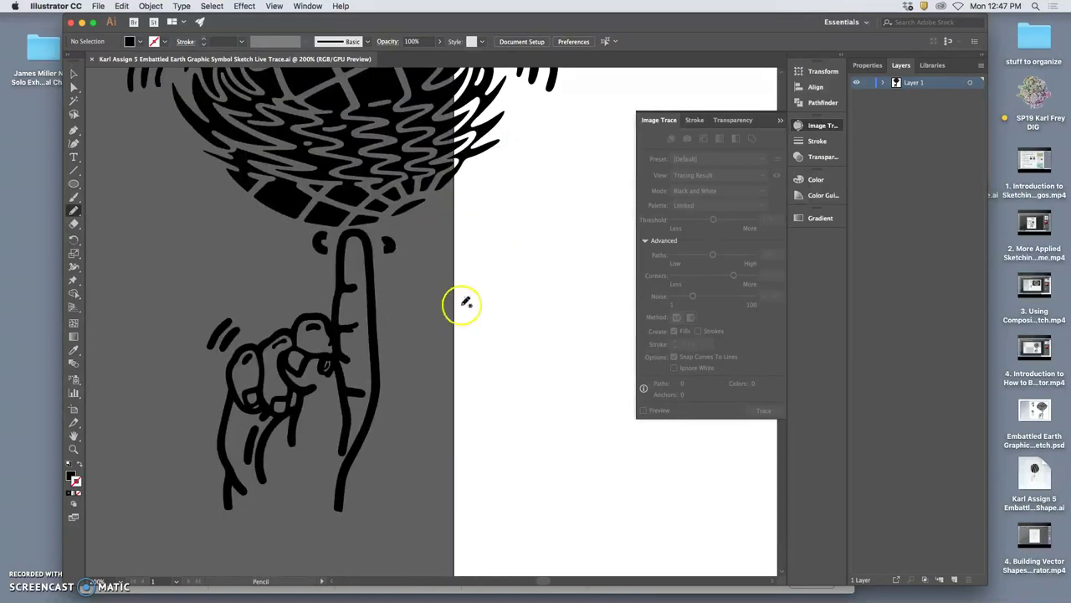
pyautogui.hscroll(-2, 444, 304)
pyautogui.scroll(5, 445, 304)
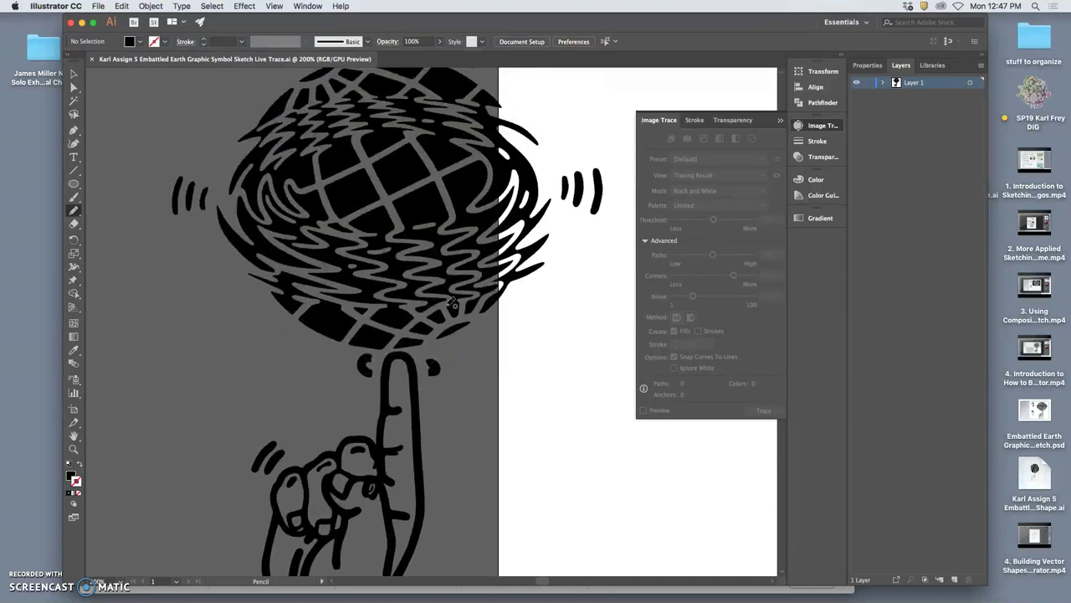
pyautogui.moveTo(452, 304)
pyautogui.mouseDown()
pyautogui.moveTo(478, 233)
pyautogui.moveTo(439, 253)
pyautogui.moveTo(457, 238)
pyautogui.moveTo(404, 204)
pyautogui.moveTo(264, 146)
pyautogui.moveTo(330, 102)
pyautogui.moveTo(176, 59)
pyautogui.mouseUp()
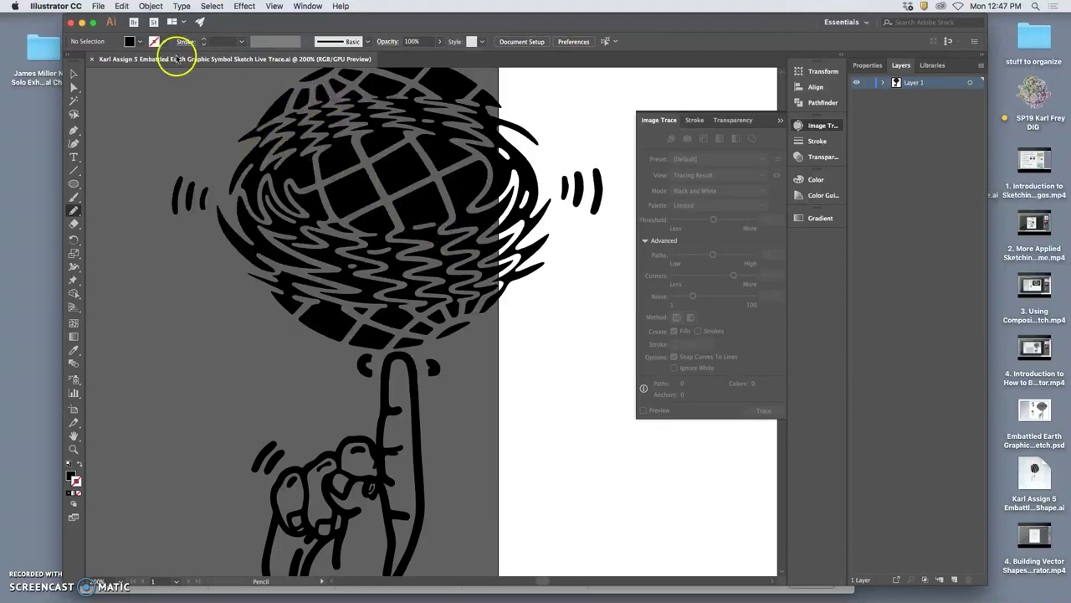